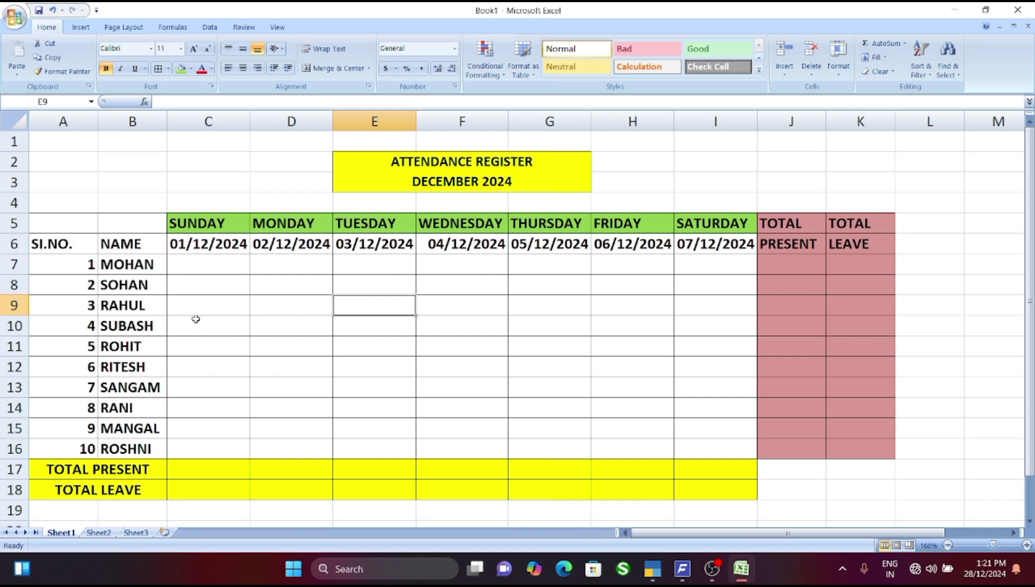
# Fill in the Sunday 01/12/2024 attendance in C7:C16 with P for everyone except L in C12.
pyautogui.click(208, 265)
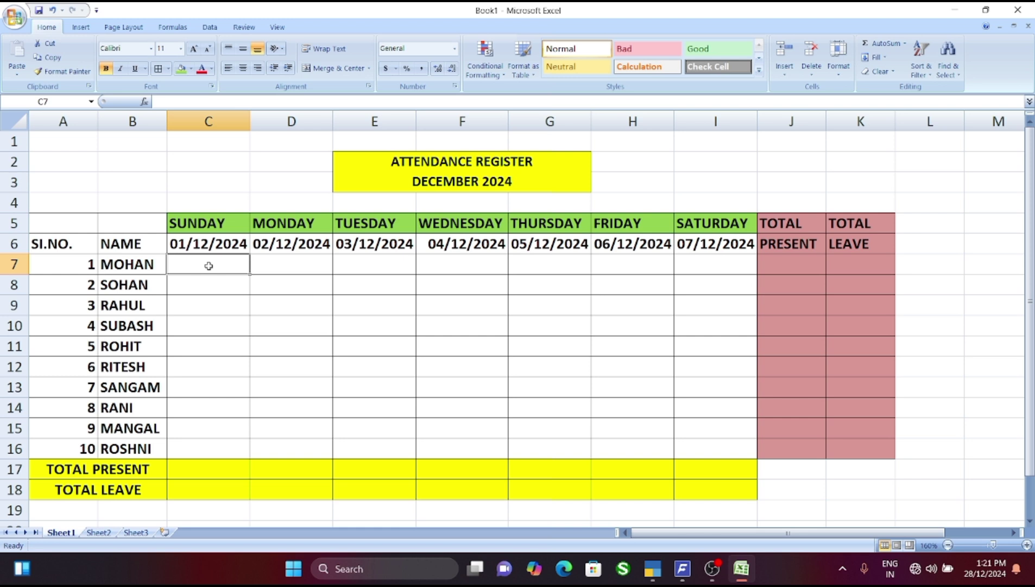
pyautogui.write('P')
pyautogui.press('Return')
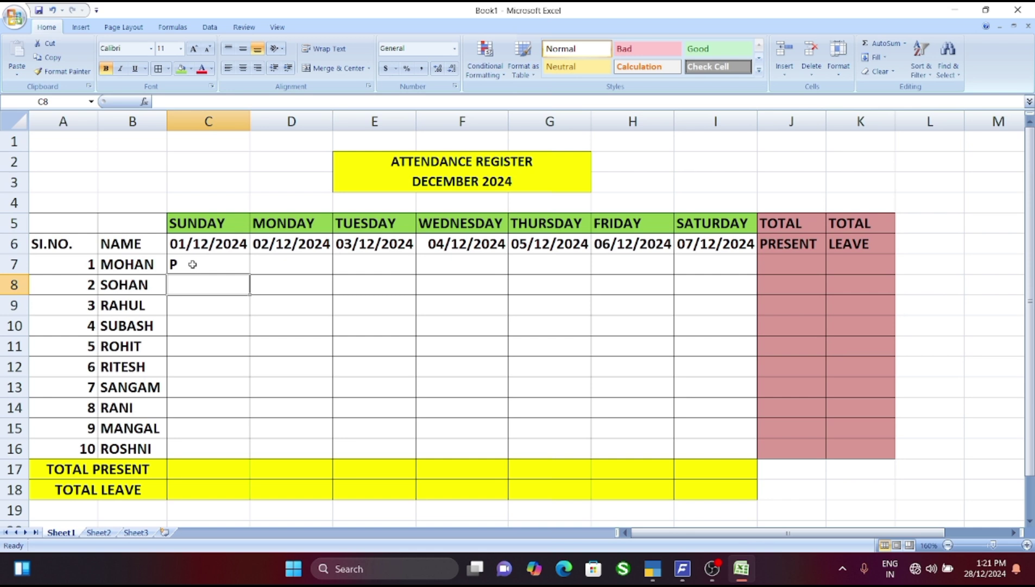
pyautogui.write('P')
pyautogui.press('Return')
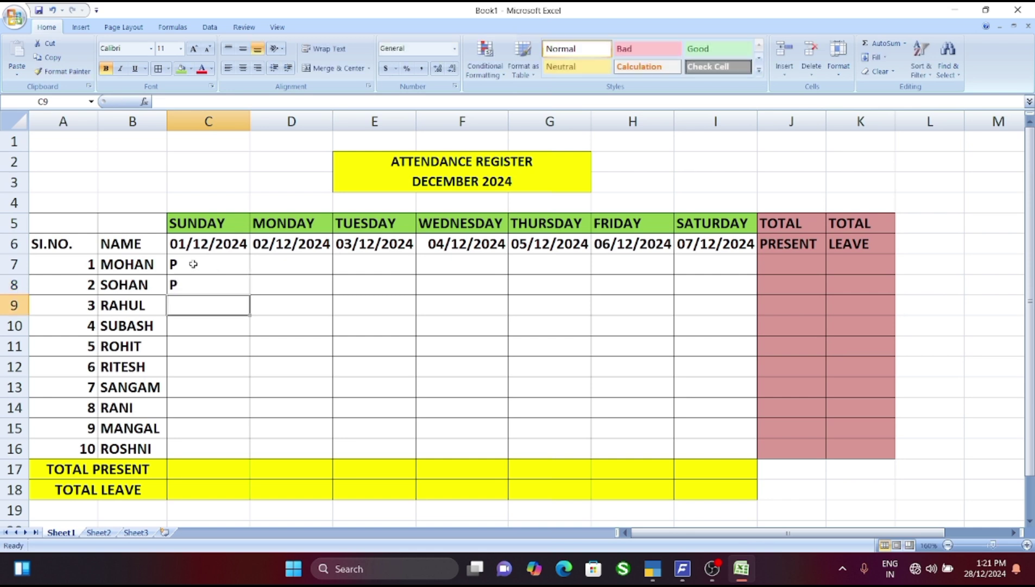
pyautogui.write('P')
pyautogui.press('Return')
pyautogui.write('P')
pyautogui.press('Return')
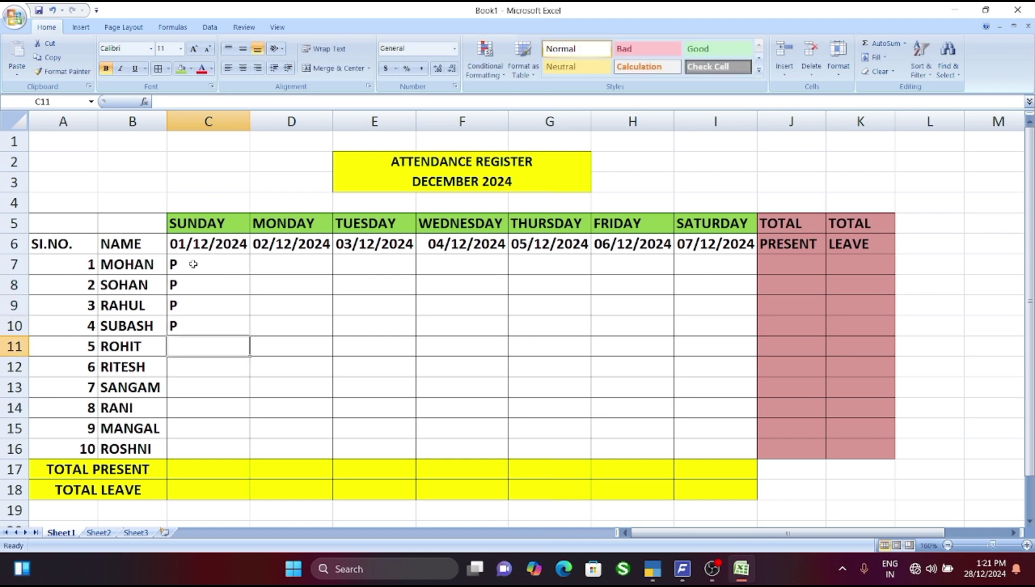
pyautogui.write('P')
pyautogui.press('Return')
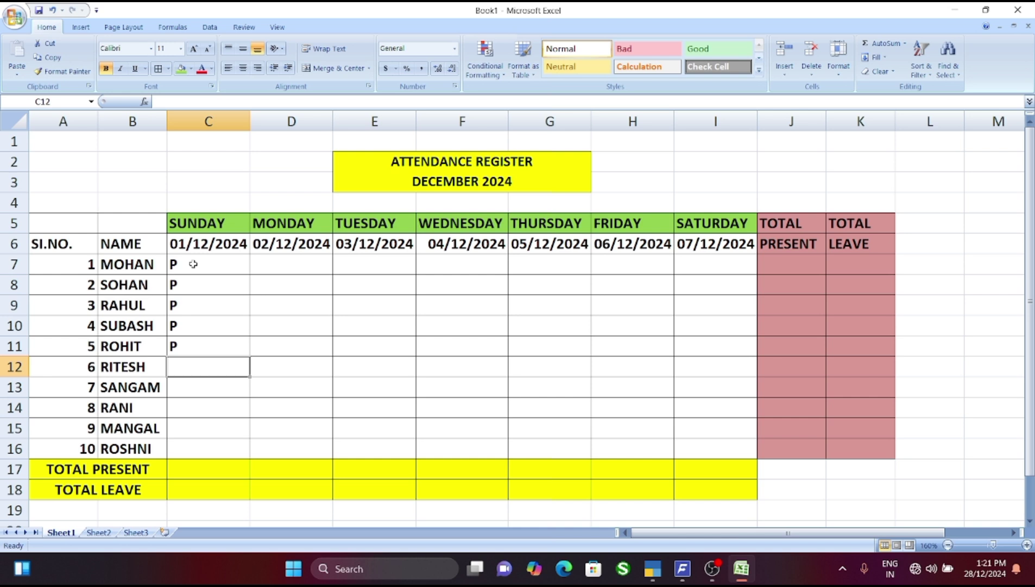
pyautogui.write('L')
pyautogui.press('Return')
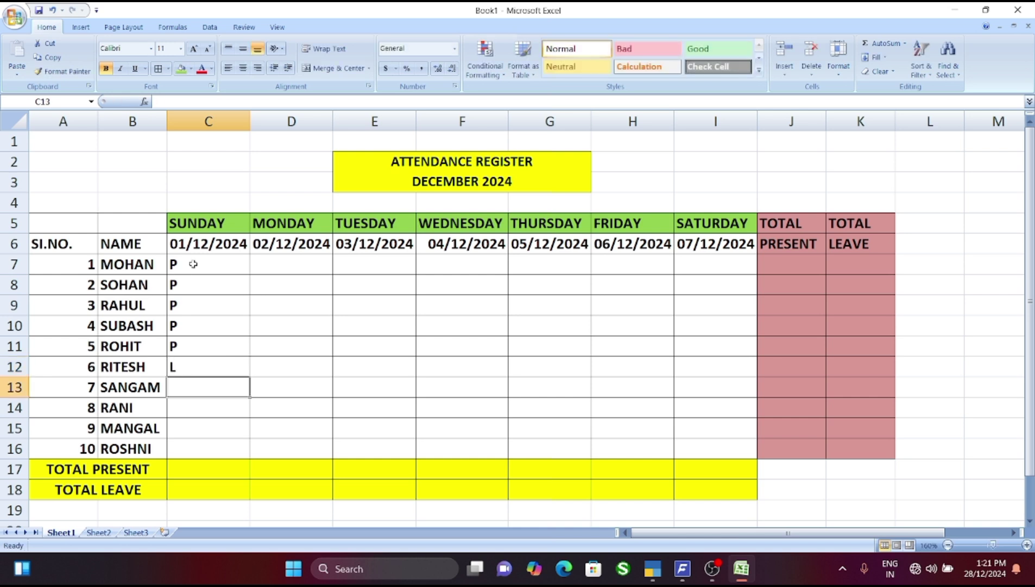
pyautogui.write('P')
pyautogui.press('Return')
pyautogui.write('P')
pyautogui.press('Return')
pyautogui.write('P')
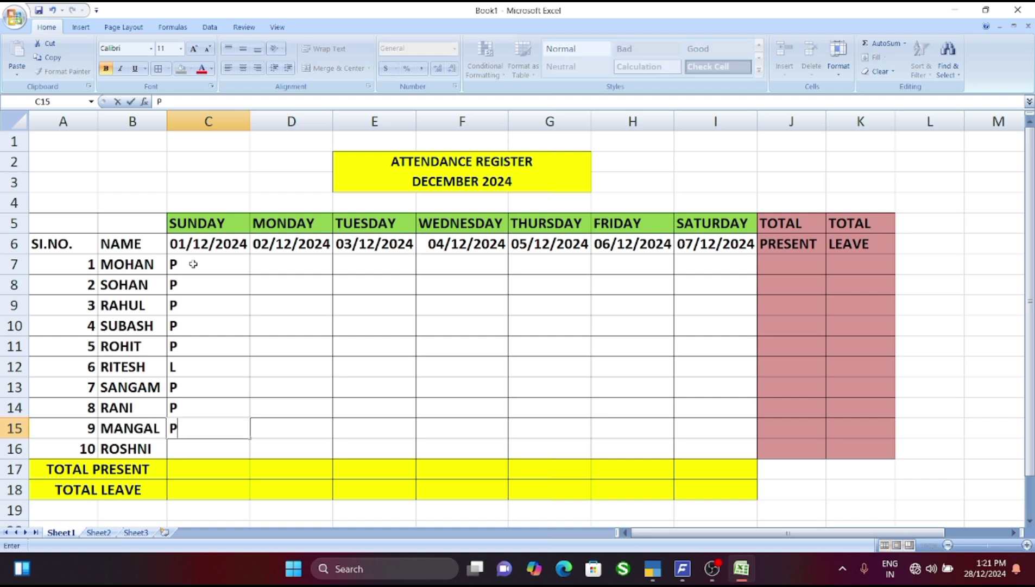
pyautogui.press('Return')
pyautogui.write('P')
pyautogui.press('Return')
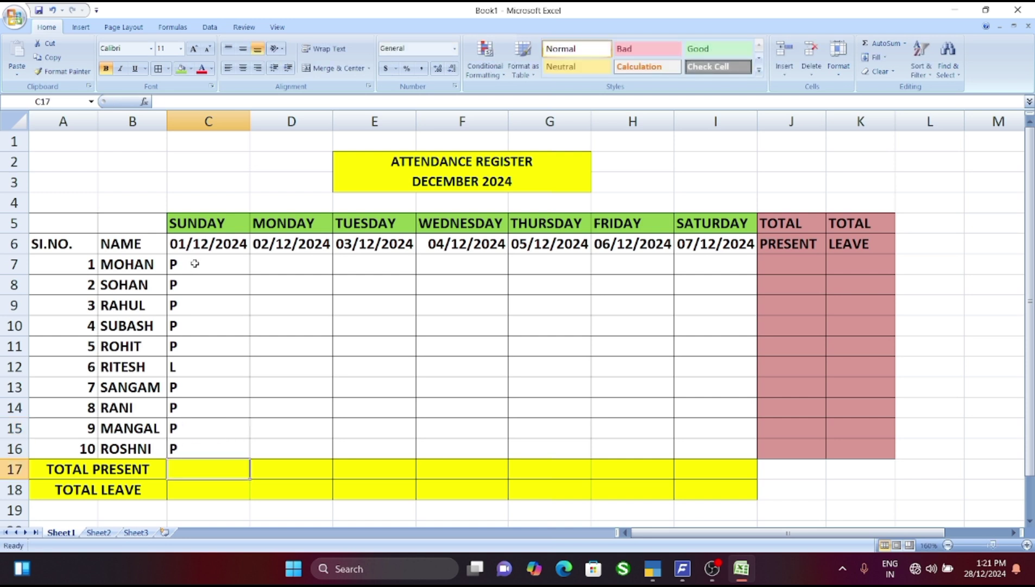
pyautogui.click(199, 263)
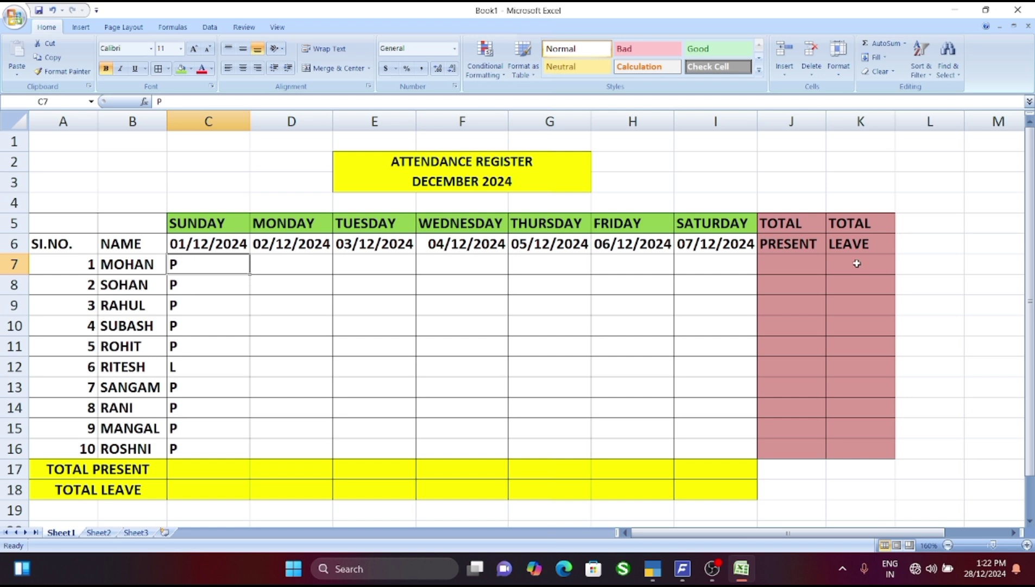
# Mark everyone present with P in the Monday 02/12/2024 column, cells D7:D16.
pyautogui.click(278, 264)
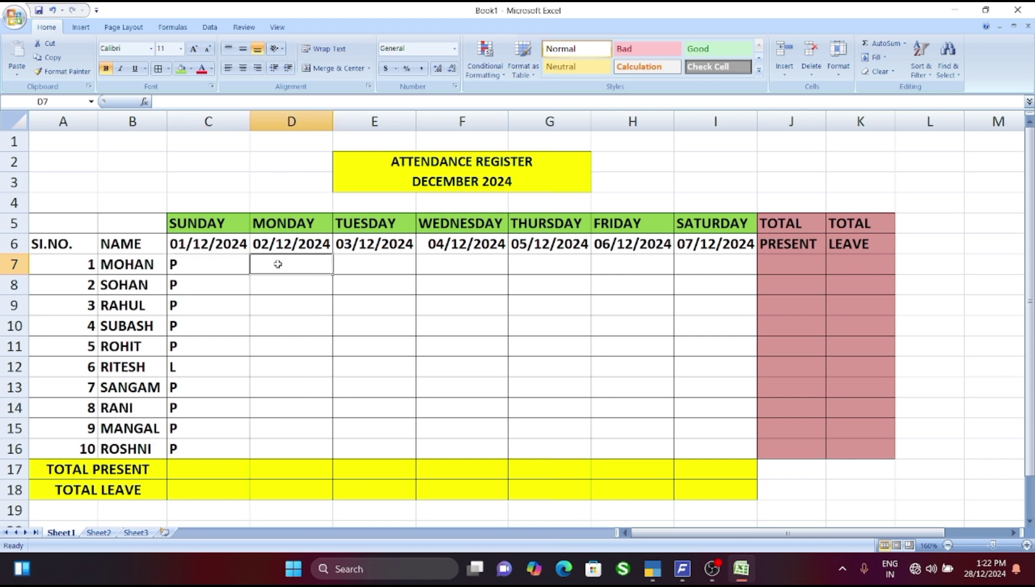
pyautogui.write('P')
pyautogui.press('Return')
pyautogui.write('P')
pyautogui.press('Return')
pyautogui.write('PP')
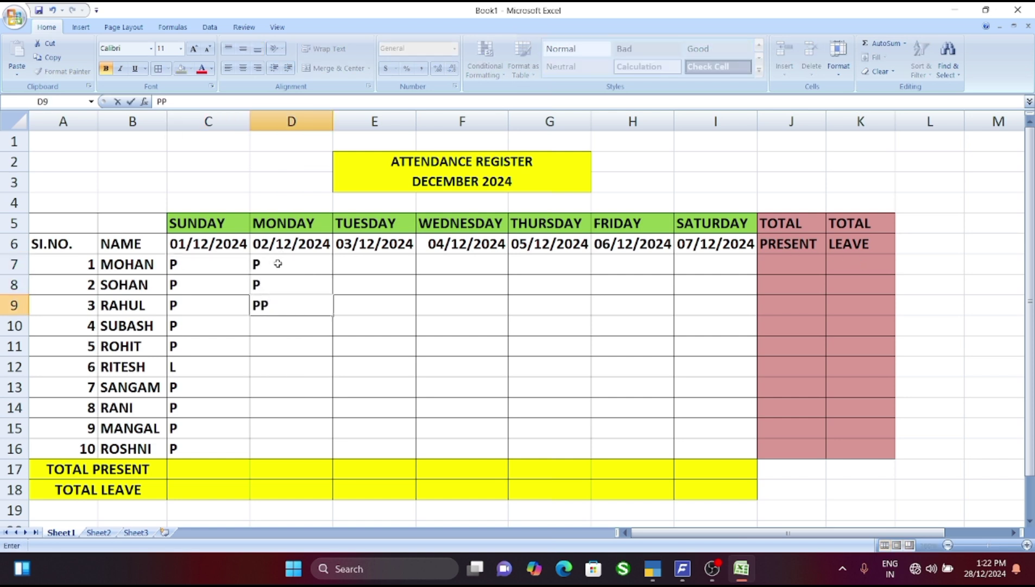
pyautogui.press('BackSpace')
pyautogui.press('Return')
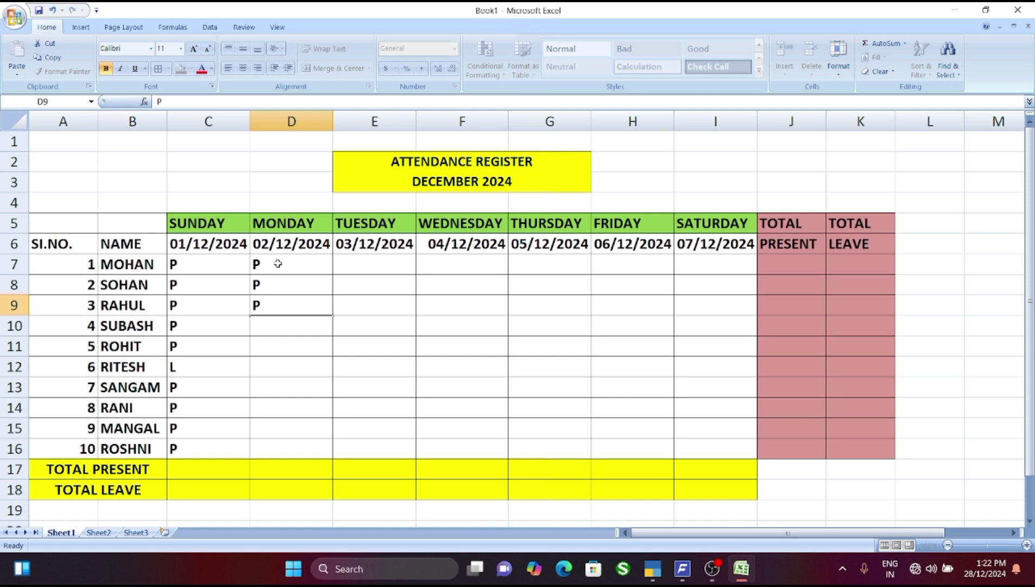
pyautogui.write('P')
pyautogui.press('Return')
pyautogui.write('P')
pyautogui.press('Return')
pyautogui.write('P')
pyautogui.press('Return')
pyautogui.write('P')
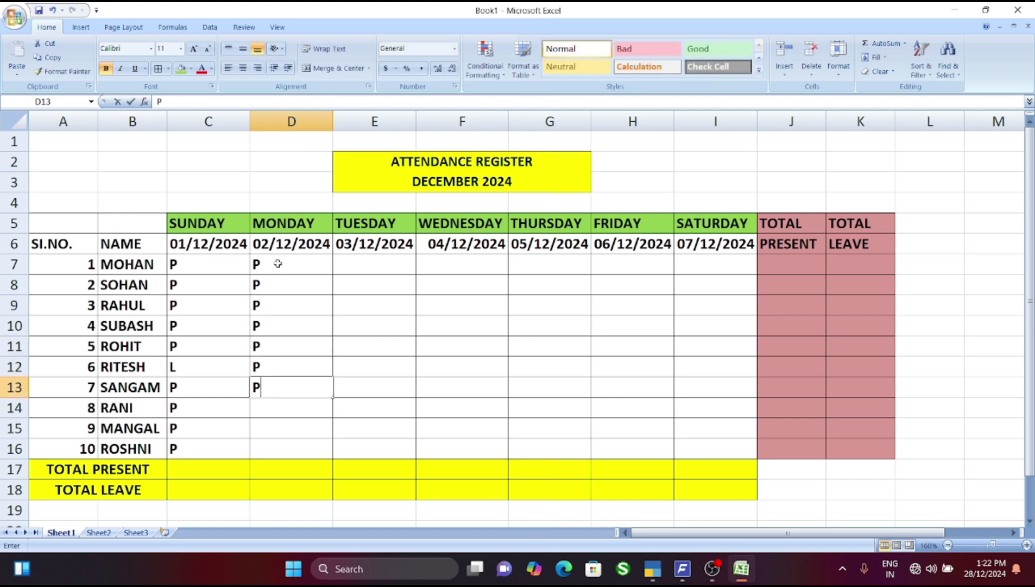
pyautogui.press('Return')
pyautogui.write('P')
pyautogui.press('Return')
pyautogui.write('P')
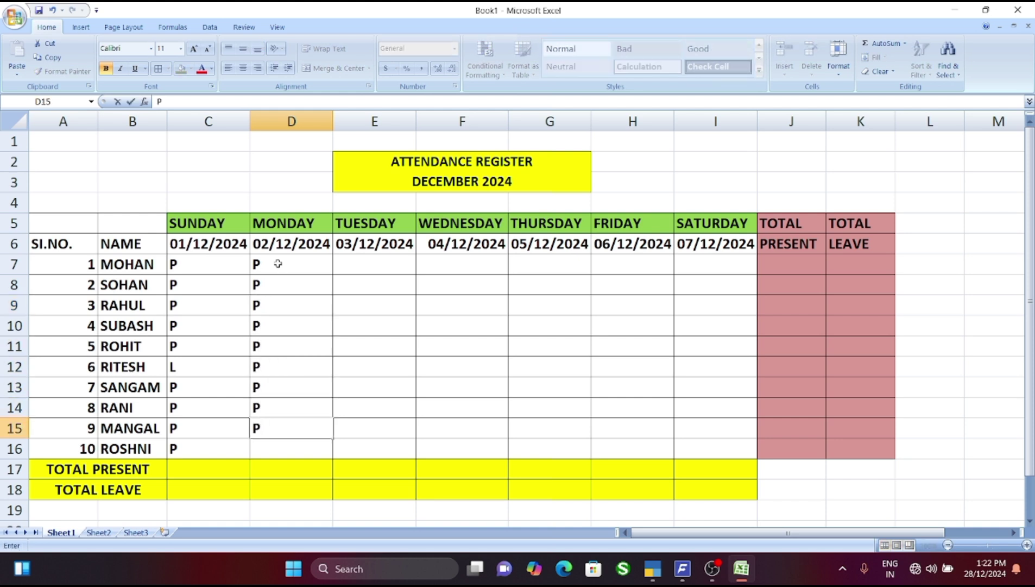
pyautogui.press('Return')
pyautogui.write('P')
pyautogui.press('Return')
# Fill in the Tuesday 03/12/2024 attendance with L in E7 and E16 and P in E8:E15.
pyautogui.press('Right')
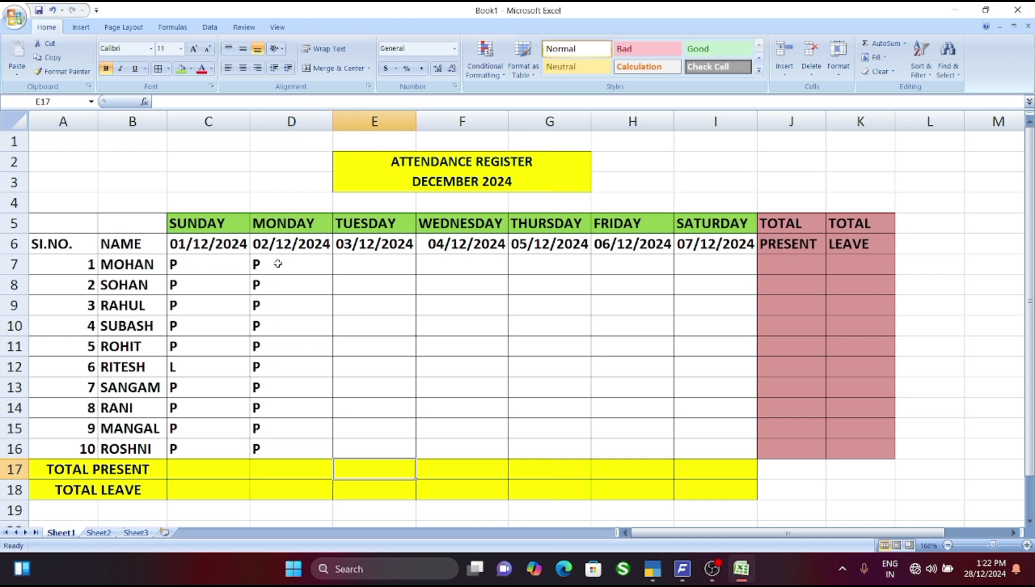
pyautogui.press('Up')
pyautogui.press('Up')
pyautogui.press('Up')
pyautogui.press('Up')
pyautogui.press('Up')
pyautogui.press('Up')
pyautogui.press('Up')
pyautogui.press('Up')
pyautogui.press('Up')
pyautogui.press('Up')
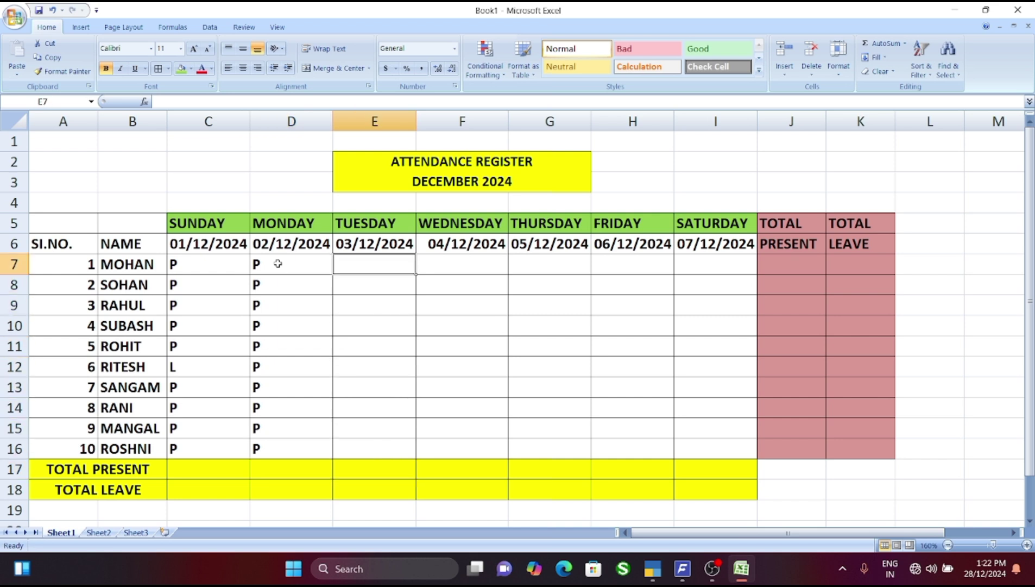
pyautogui.write('L')
pyautogui.press('Return')
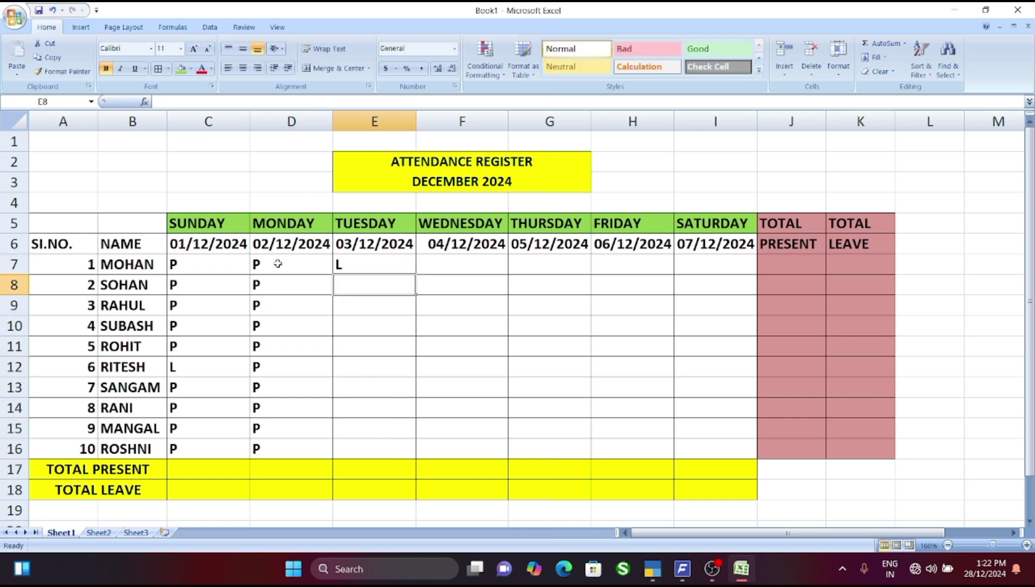
pyautogui.write('P')
pyautogui.press('Return')
pyautogui.write('P')
pyautogui.press('Return')
pyautogui.write('P')
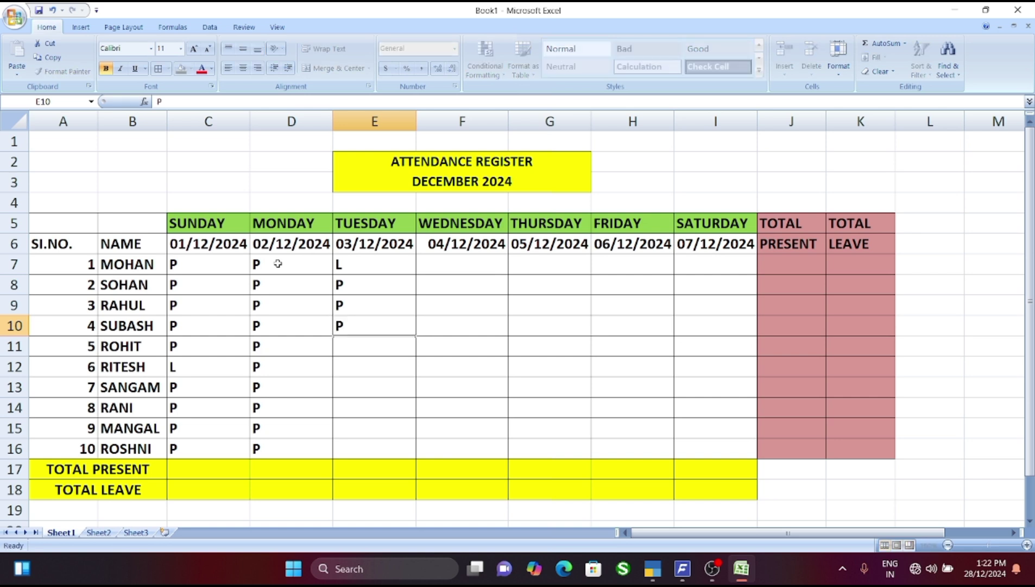
pyautogui.press('Return')
pyautogui.write('P')
pyautogui.press('Return')
pyautogui.write('P')
pyautogui.press('Return')
pyautogui.write('P')
pyautogui.press('Return')
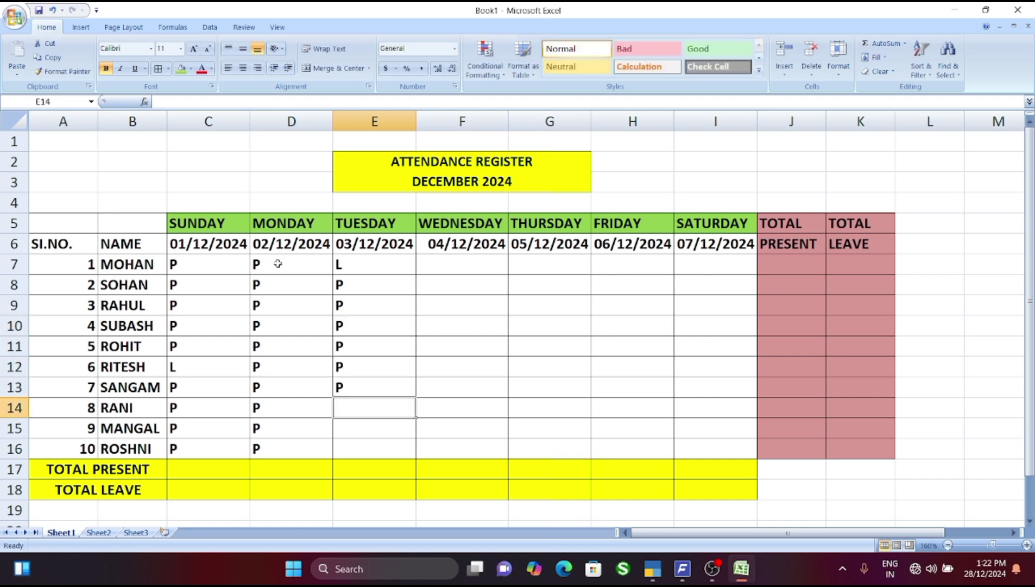
pyautogui.write('P')
pyautogui.press('Return')
pyautogui.write('P')
pyautogui.press('Return')
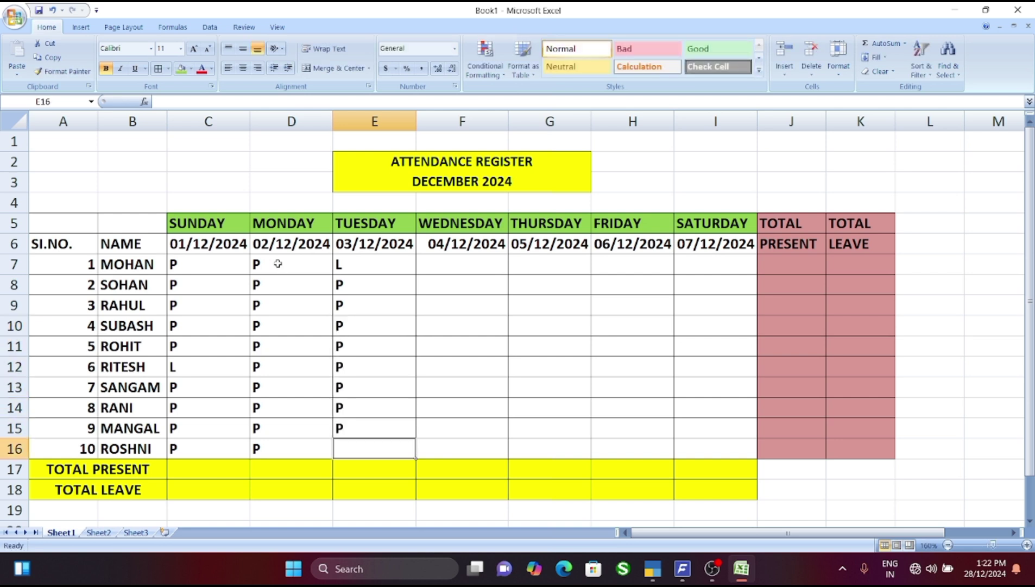
pyautogui.write('L')
pyautogui.press('Return')
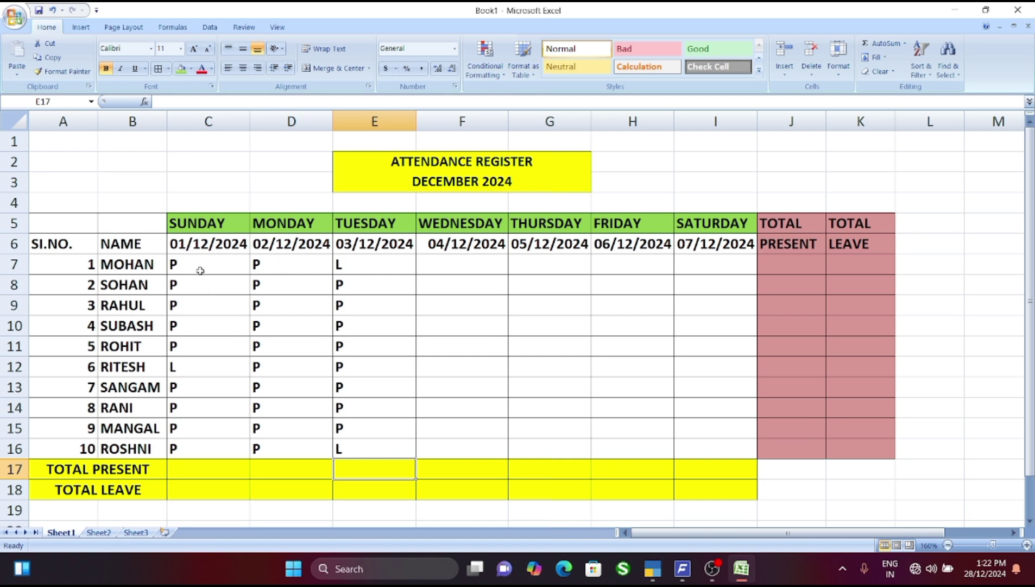
# Count Sunday's present marks in the TOTAL PRESENT cell C17 with the formula =COUNTIF(C7:C16,"P").
pyautogui.click(195, 471)
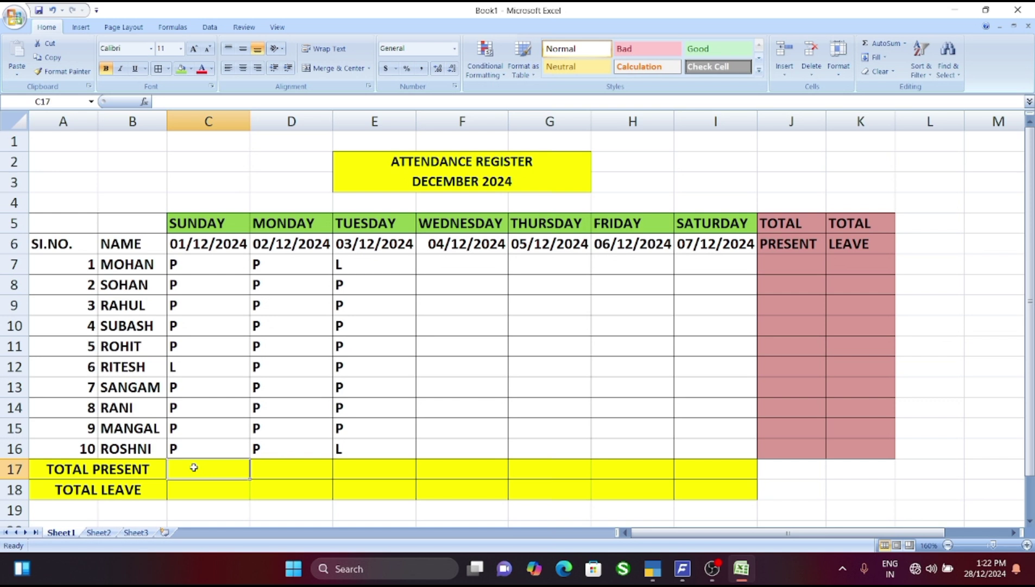
pyautogui.write('=')
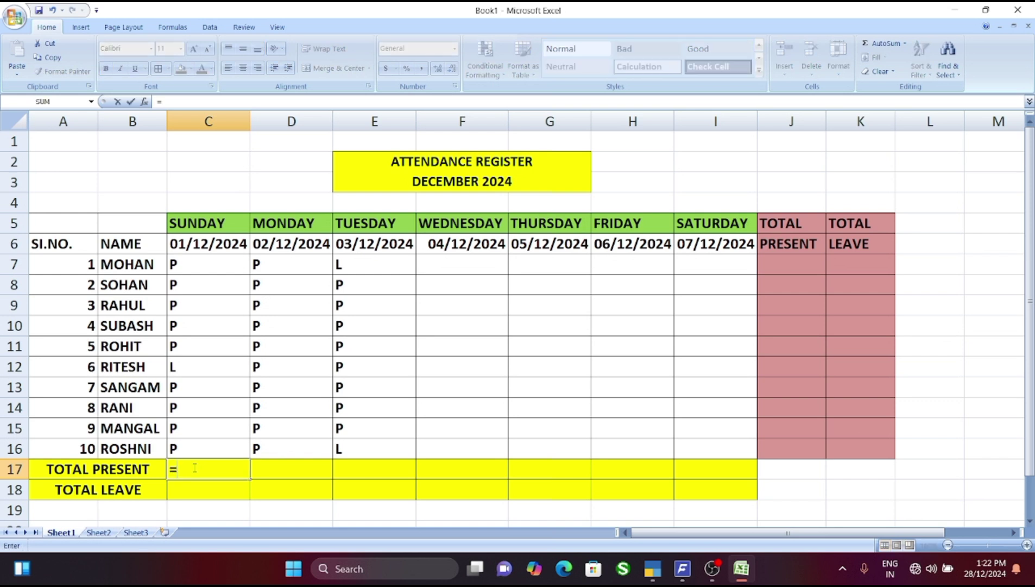
pyautogui.write('COU')
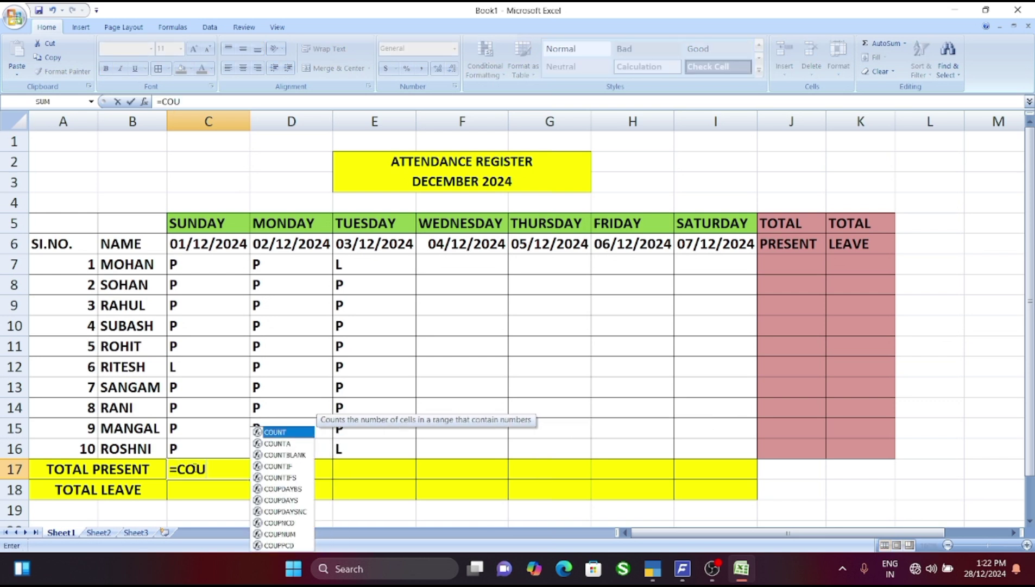
pyautogui.write('NTI')
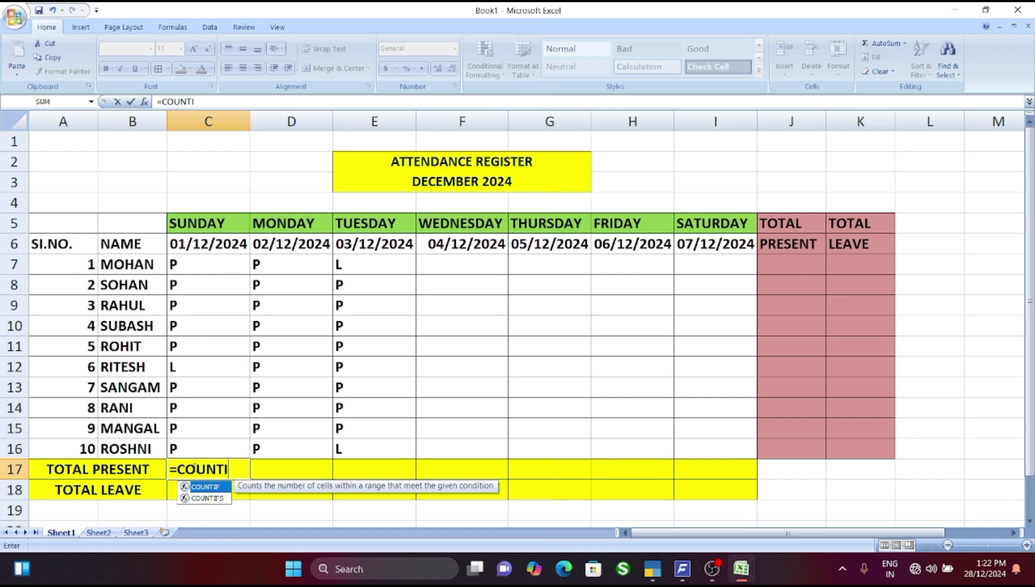
pyautogui.write('F(')
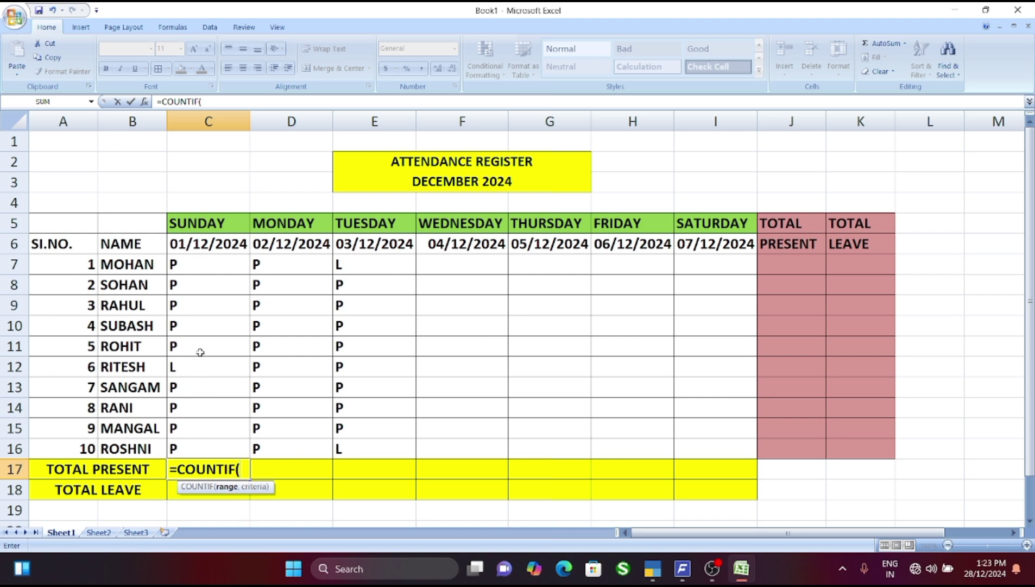
pyautogui.moveTo(203, 262); pyautogui.dragTo(212, 445)
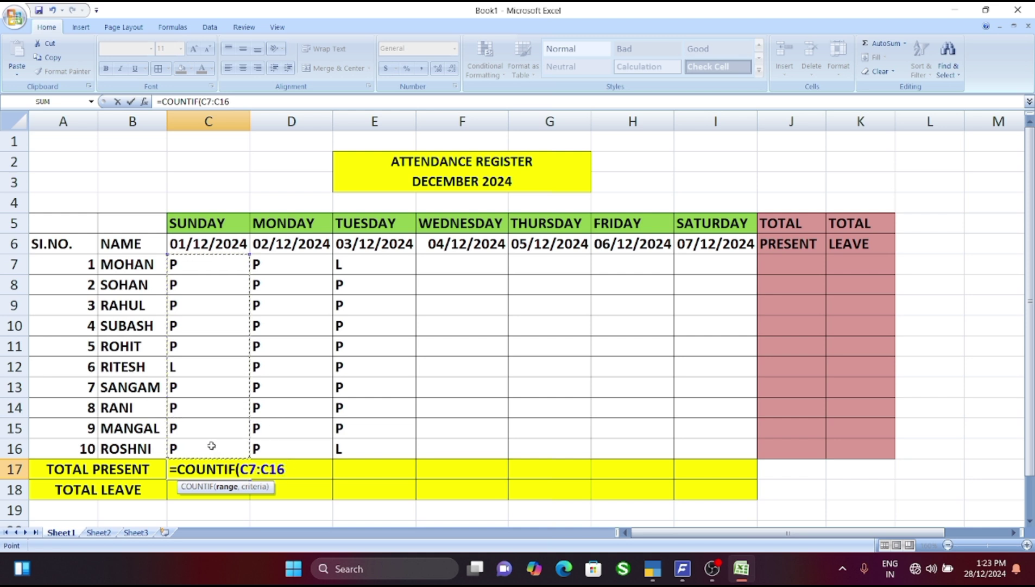
pyautogui.write(',')
pyautogui.write('P"')
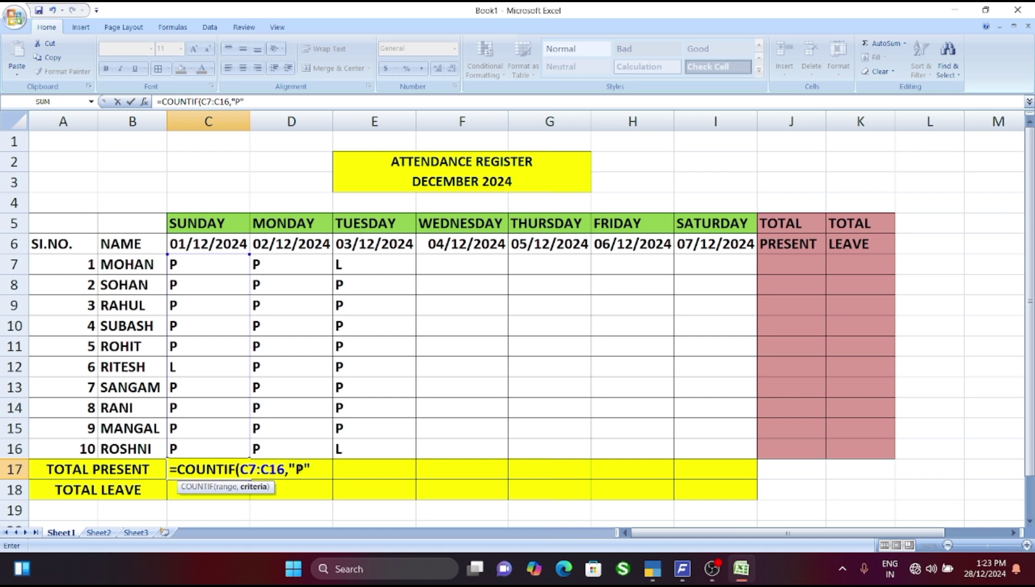
pyautogui.write(')')
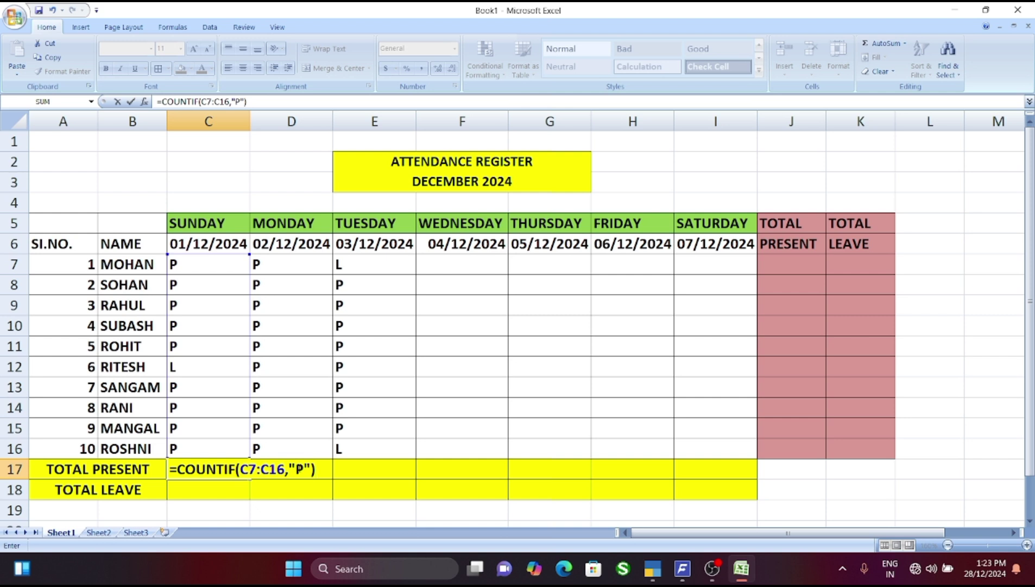
pyautogui.press('Return')
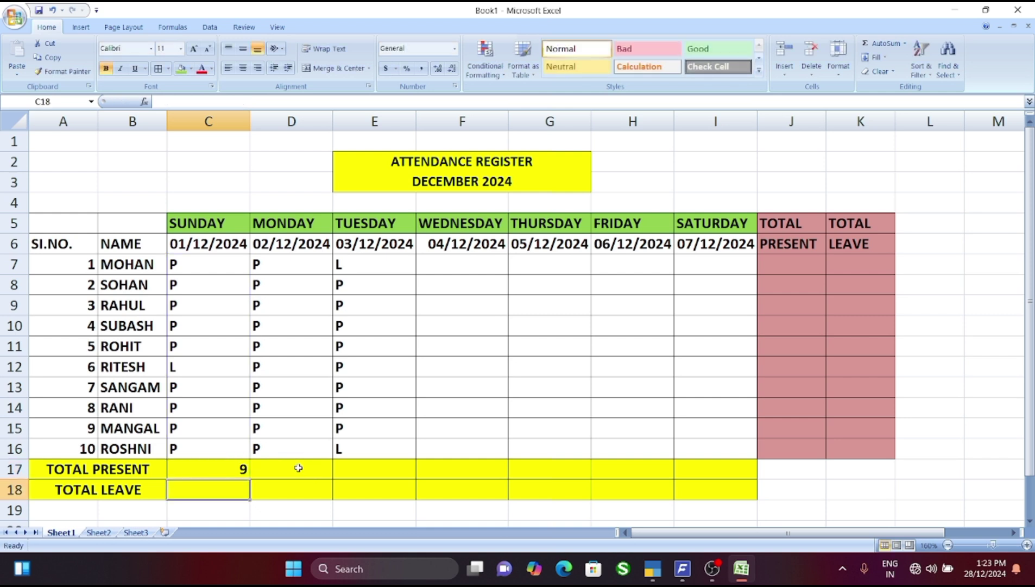
pyautogui.click(213, 470)
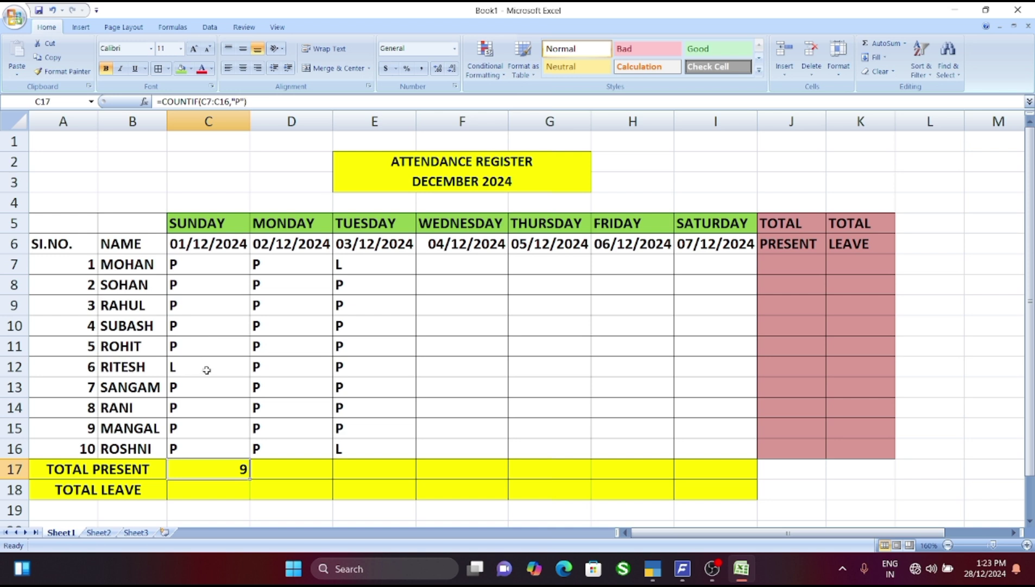
# Count Sunday's leave marks in the TOTAL LEAVE cell C18 with the formula =COUNTIF(C7:C16,"L").
pyautogui.click(217, 489)
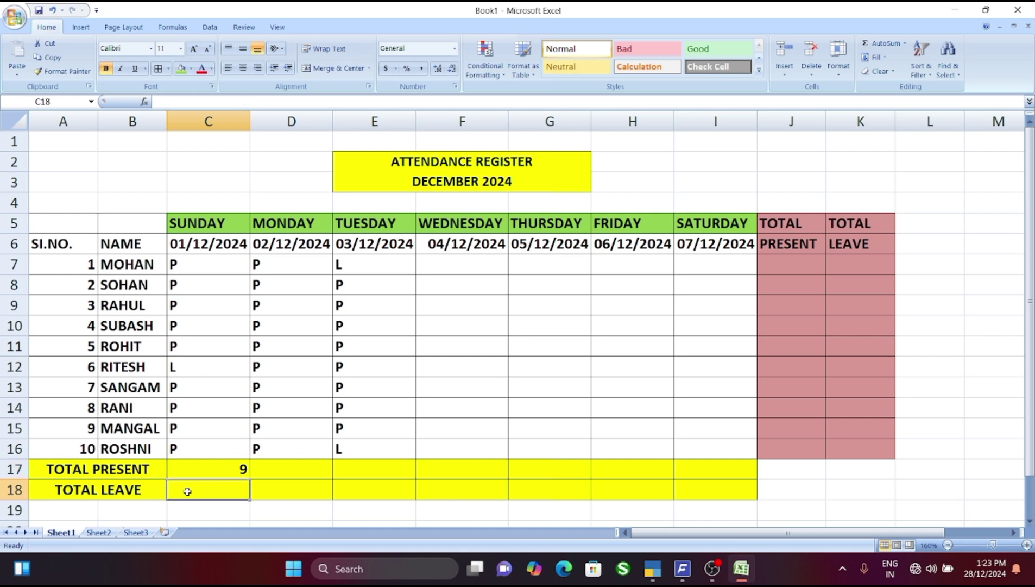
pyautogui.write('=')
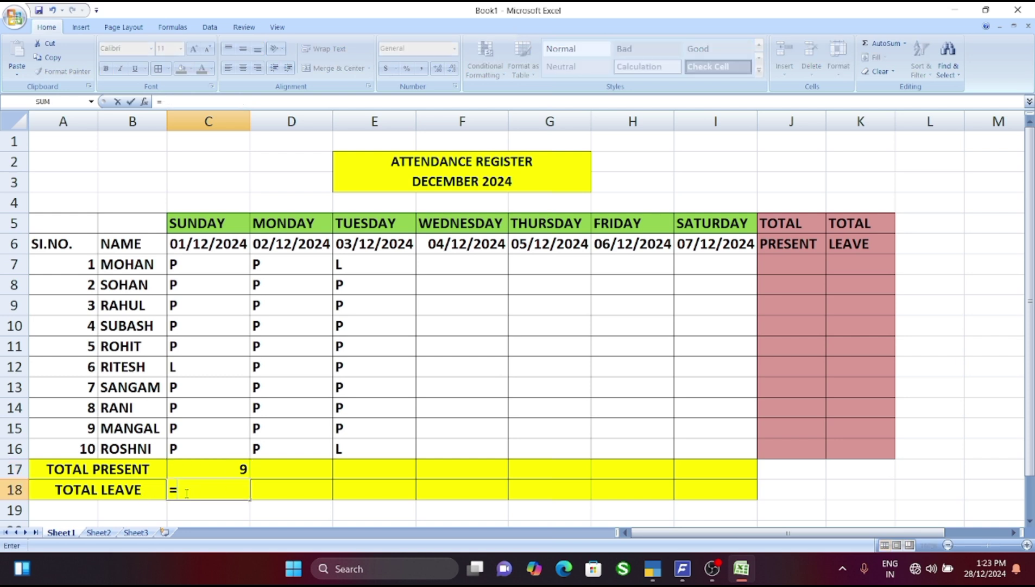
pyautogui.write('L')
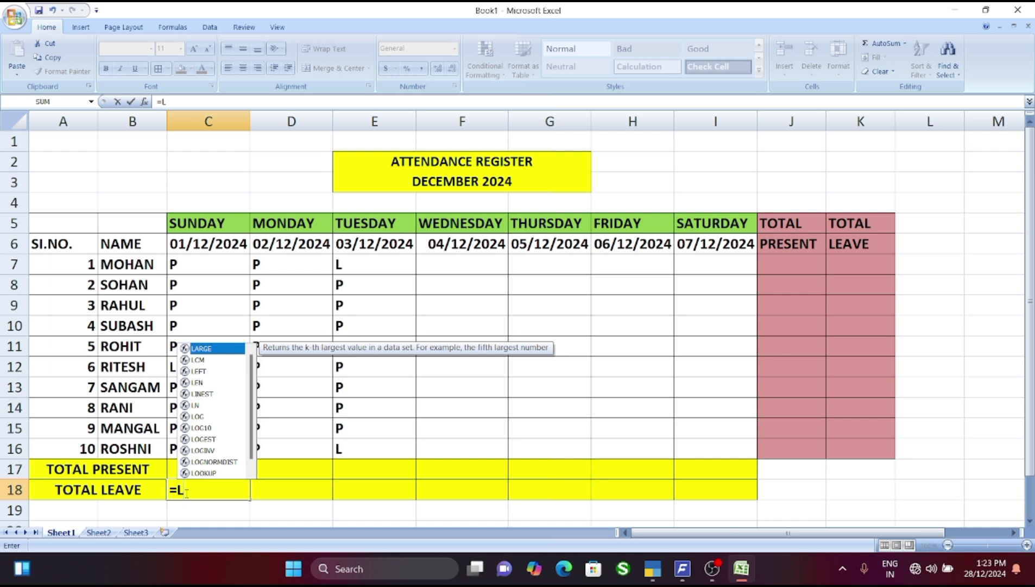
pyautogui.press('BackSpace')
pyautogui.write('COUNT')
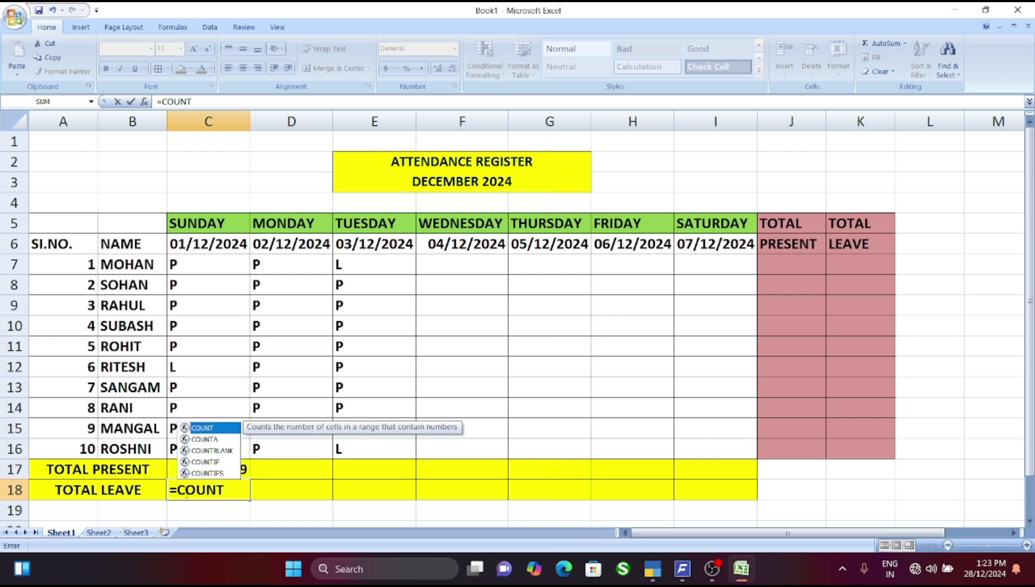
pyautogui.write('IF')
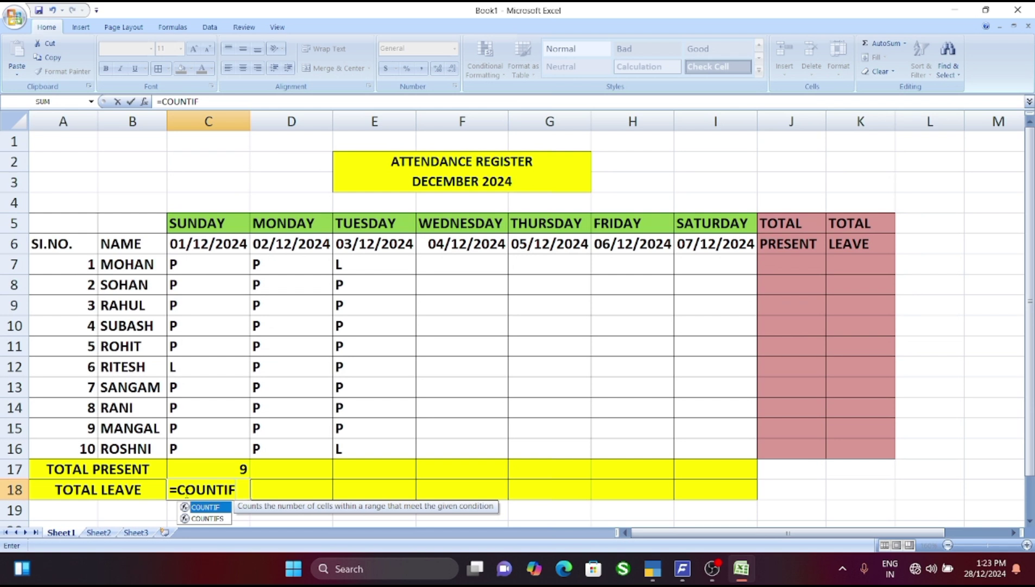
pyautogui.write('(')
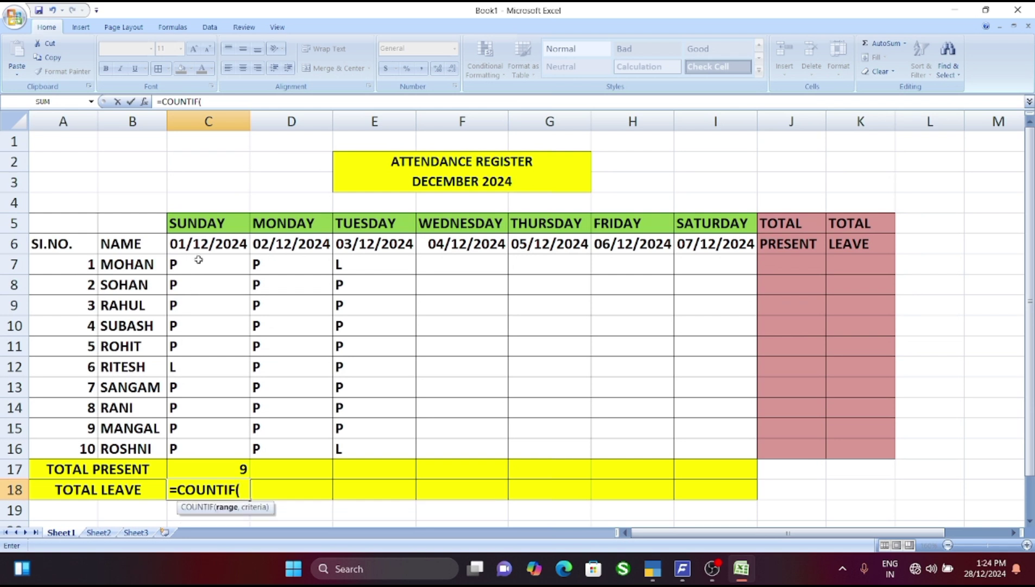
pyautogui.moveTo(196, 264); pyautogui.dragTo(198, 446)
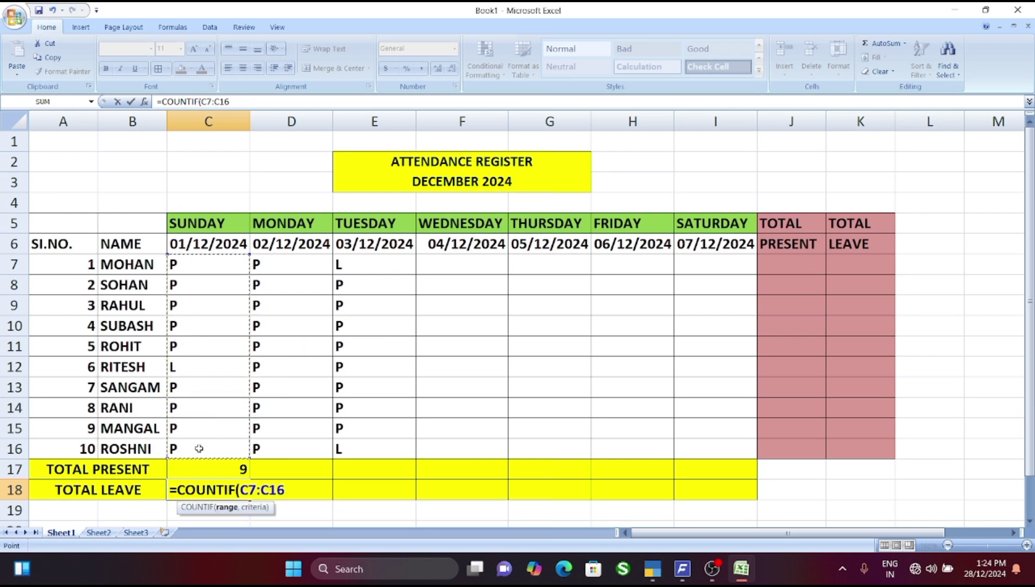
pyautogui.write(',"')
pyautogui.write('L")')
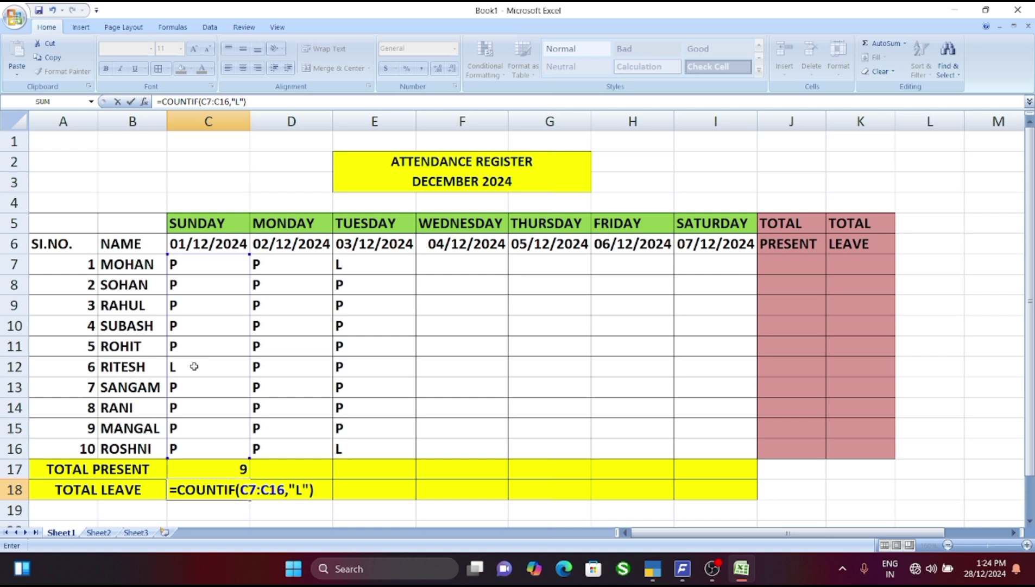
pyautogui.press('Return')
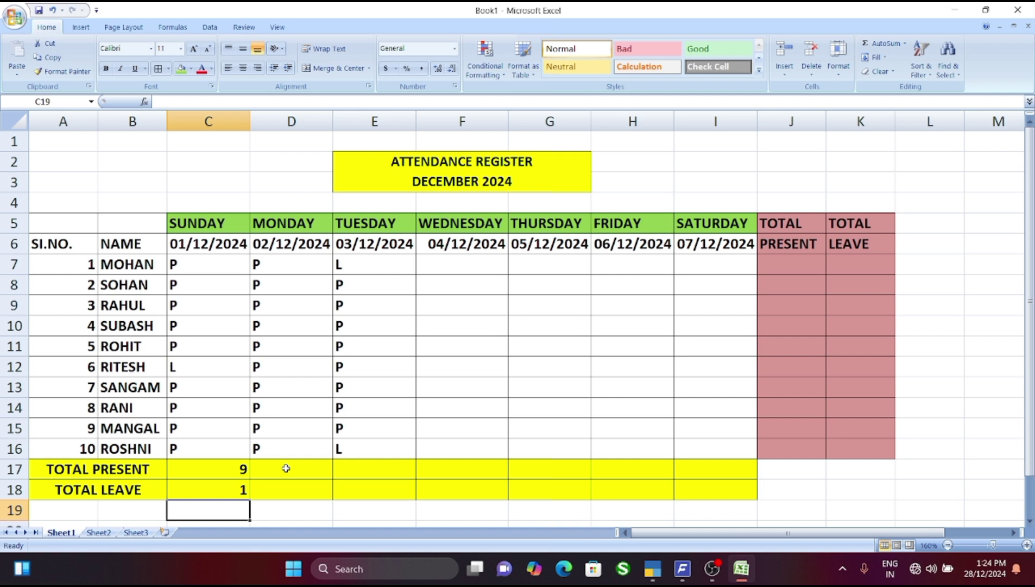
# Fill the TOTAL PRESENT and TOTAL LEAVE formulas from C17 and C18 across to Saturday's column I.
pyautogui.click(221, 469)
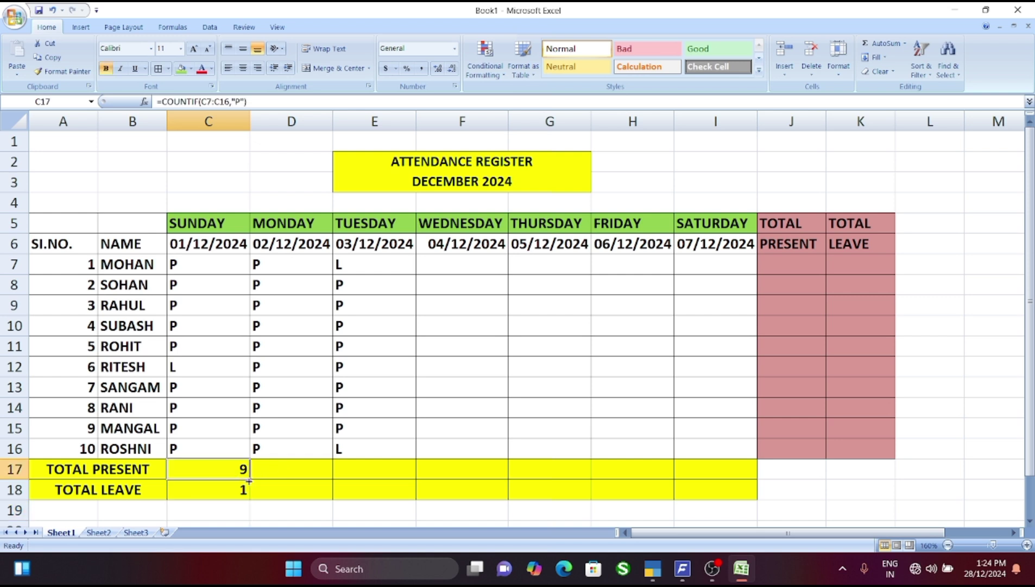
pyautogui.moveTo(248, 480); pyautogui.dragTo(471, 476)
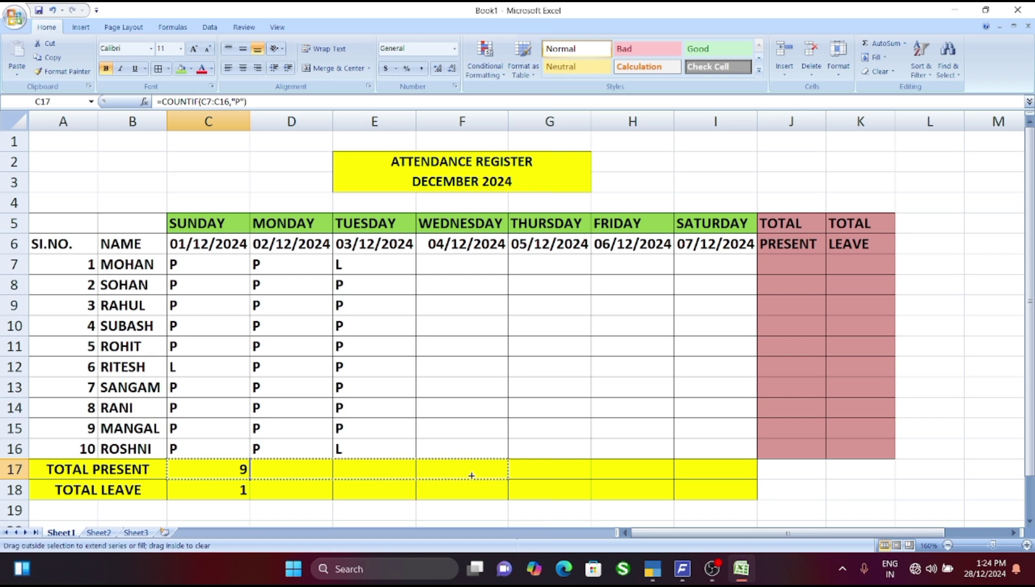
pyautogui.moveTo(543, 470); pyautogui.dragTo(719, 468)
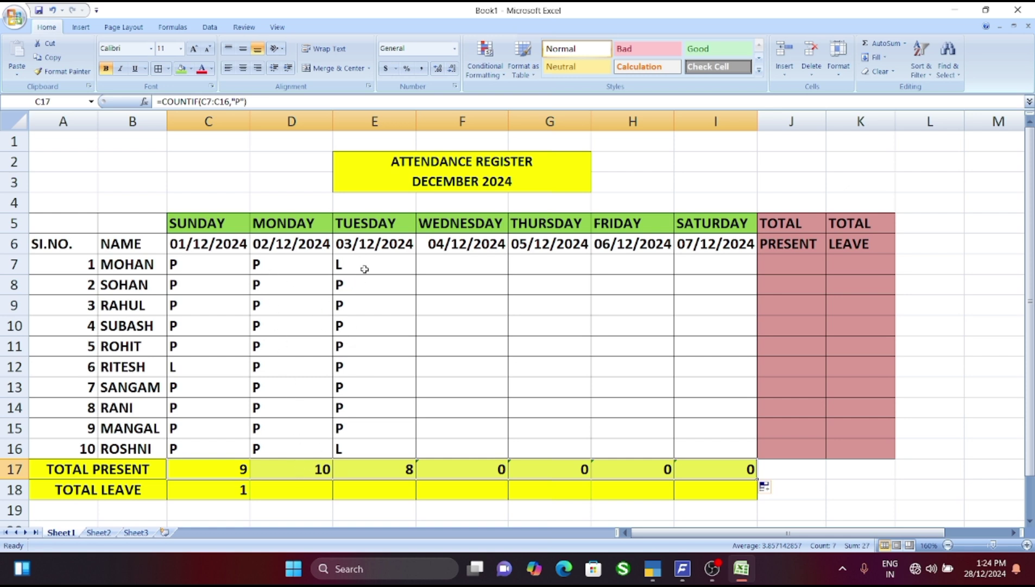
pyautogui.click(238, 493)
pyautogui.moveTo(249, 498); pyautogui.dragTo(736, 488)
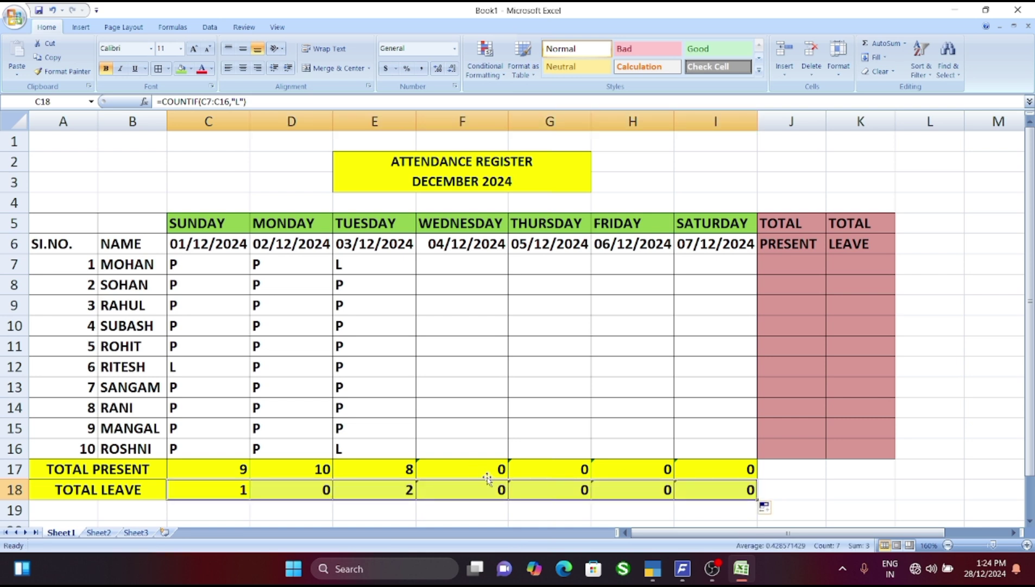
# Fill in the Wednesday 04/12/2024 attendance in F7:F16 with P for everyone except L in F11 and F15.
pyautogui.click(450, 265)
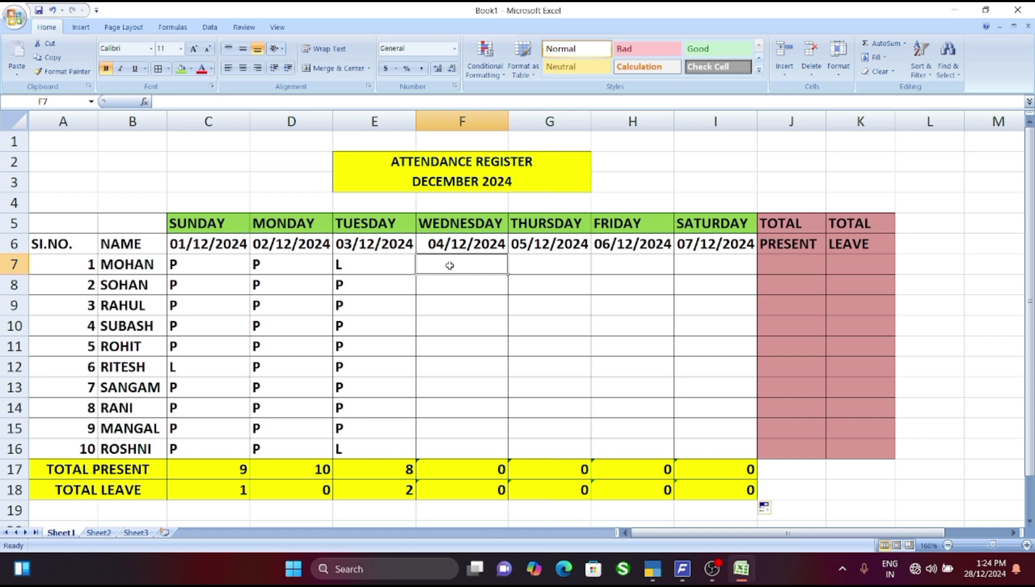
pyautogui.write('P')
pyautogui.press('Return')
pyautogui.write('P')
pyautogui.press('Return')
pyautogui.write('P')
pyautogui.press('Return')
pyautogui.write('P')
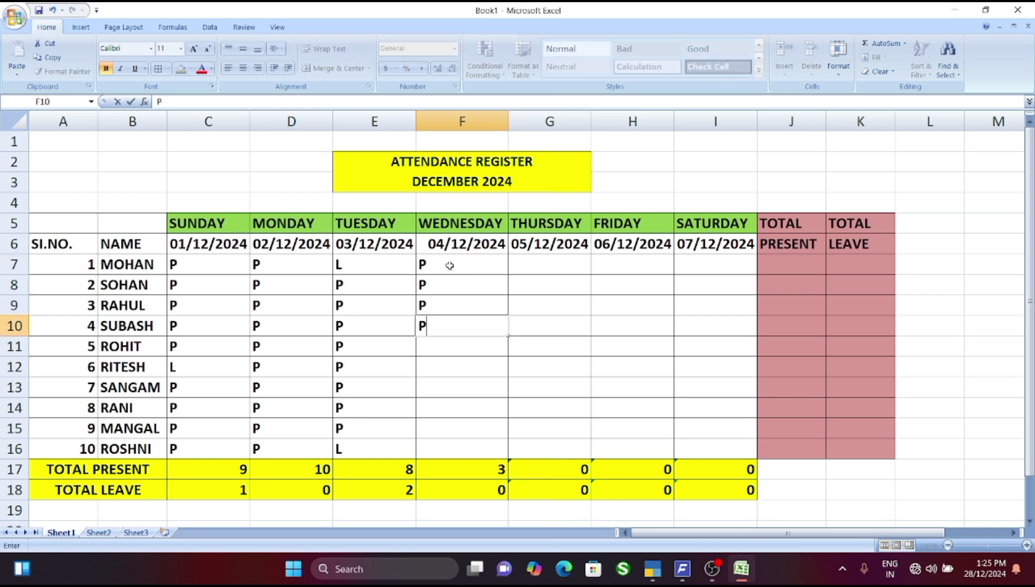
pyautogui.press('Return')
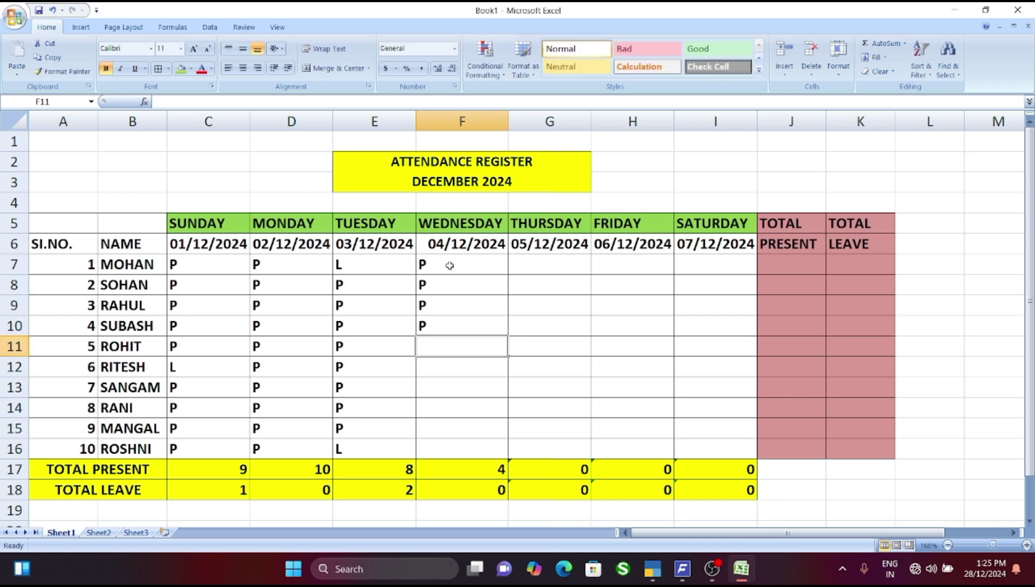
pyautogui.write('L')
pyautogui.press('Return')
pyautogui.write('P')
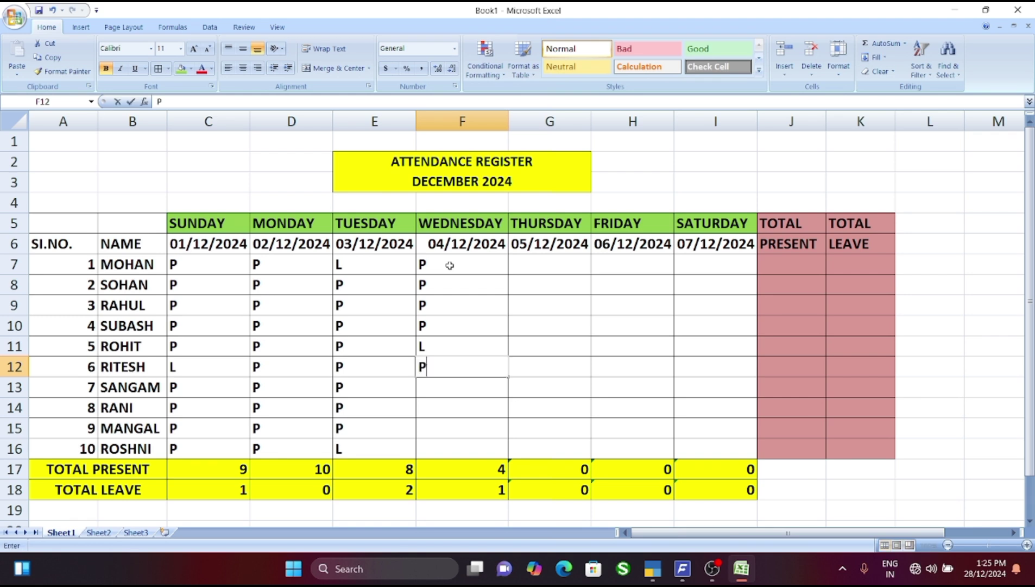
pyautogui.press('Return')
pyautogui.write('P')
pyautogui.press('Return')
pyautogui.write('P')
pyautogui.press('Return')
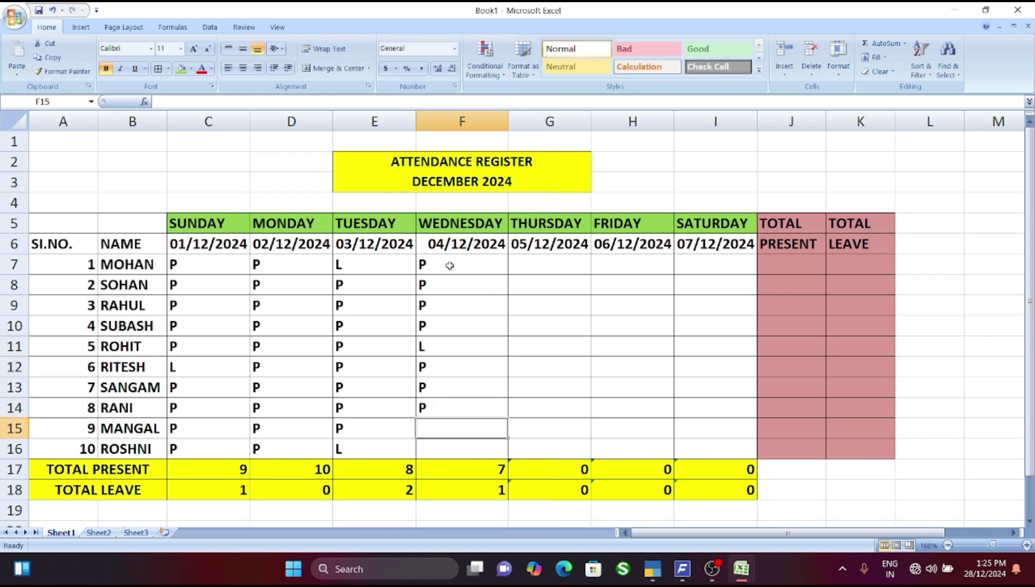
pyautogui.write('L')
pyautogui.press('Return')
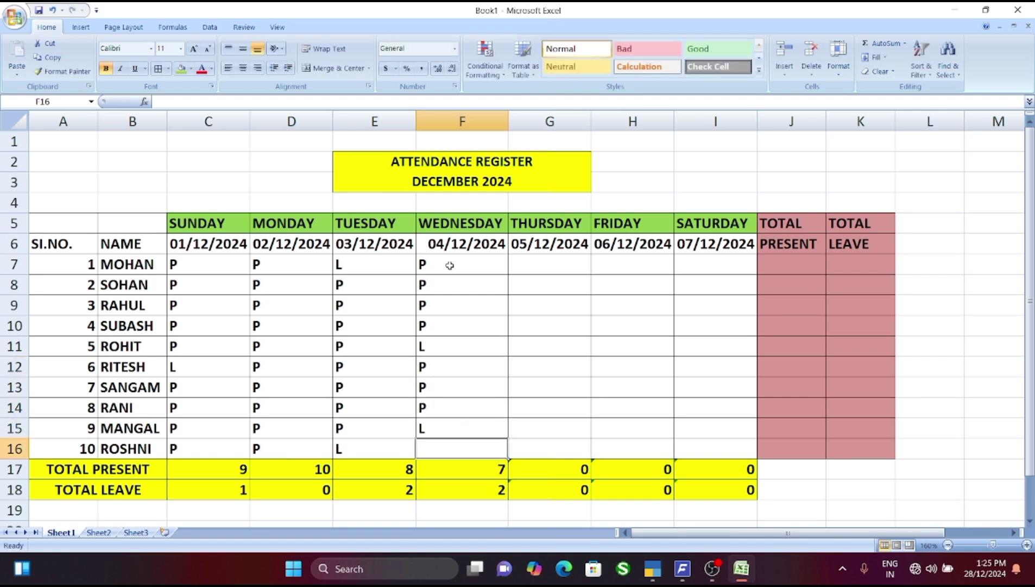
pyautogui.write('P')
pyautogui.press('Return')
# Fill in the Thursday 05/12/2024 attendance in G7:G16 with P, except L in G9 and G13:G15.
pyautogui.press('Right')
pyautogui.press('Up')
pyautogui.press('Up')
pyautogui.press('Up')
pyautogui.press('Up')
pyautogui.press('Up')
pyautogui.press('Up')
pyautogui.press('Up')
pyautogui.press('Up')
pyautogui.press('Up')
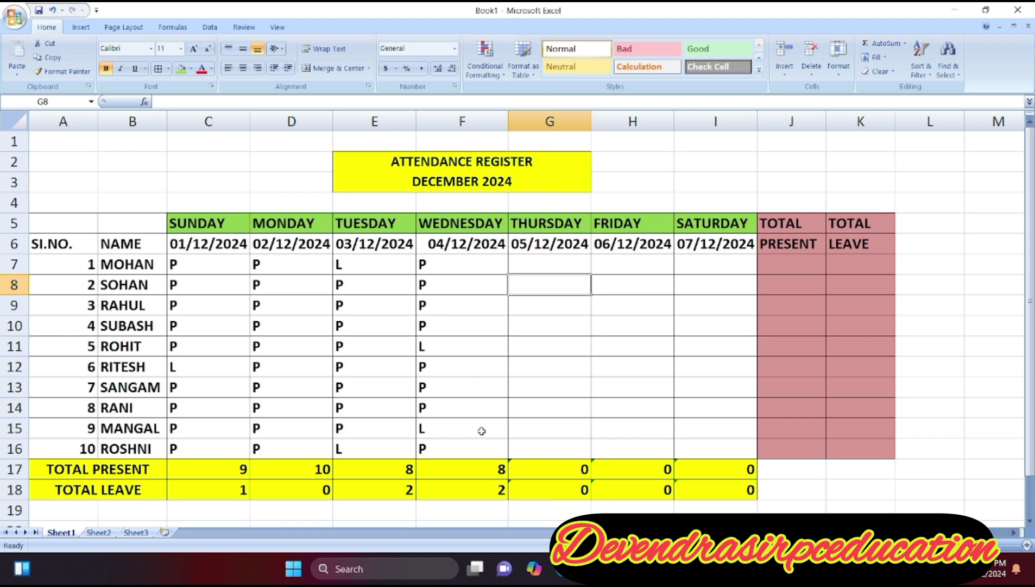
pyautogui.click(539, 261)
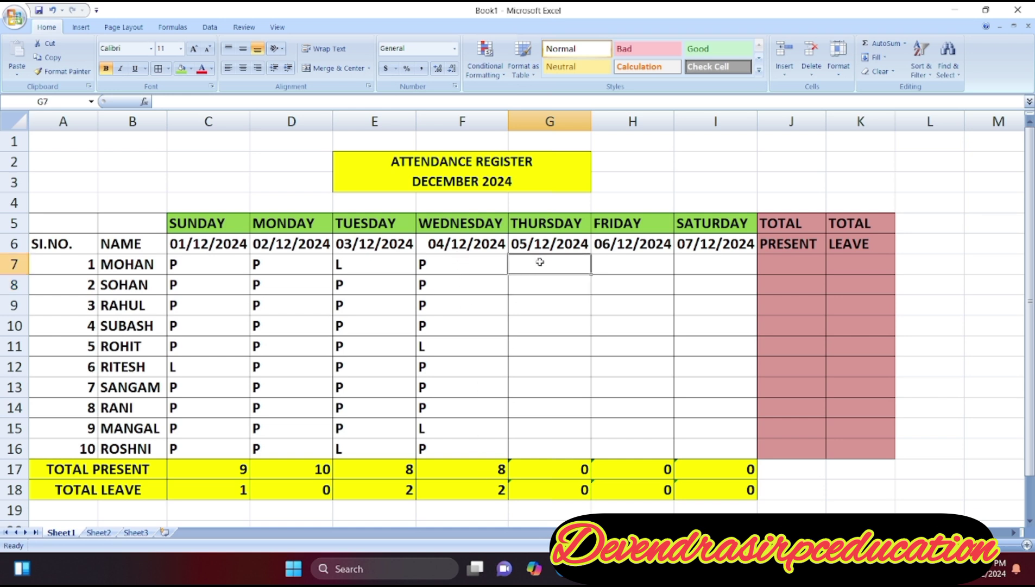
pyautogui.write('P')
pyautogui.press('Return')
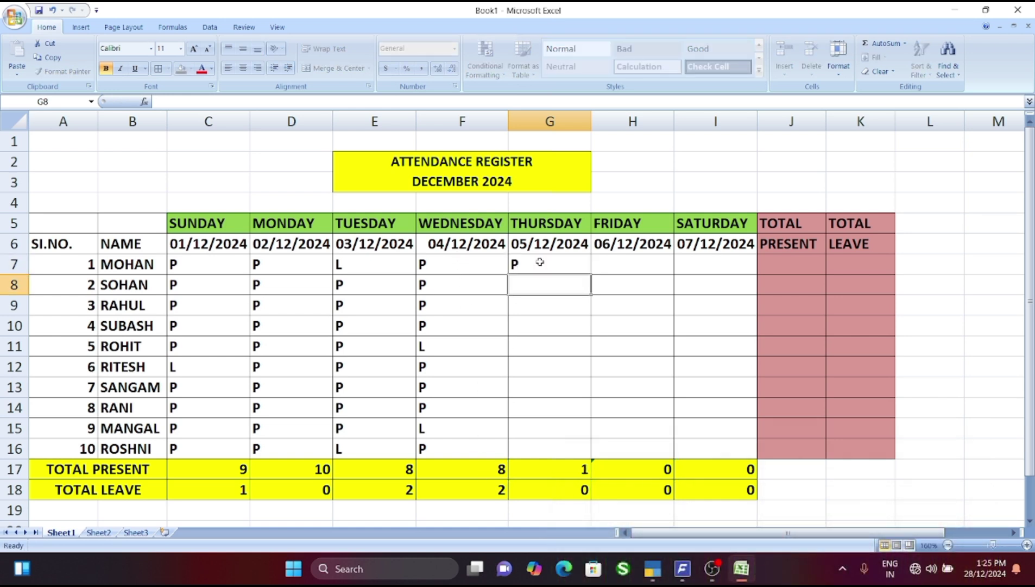
pyautogui.write('P')
pyautogui.press('Return')
pyautogui.write('L')
pyautogui.press('Return')
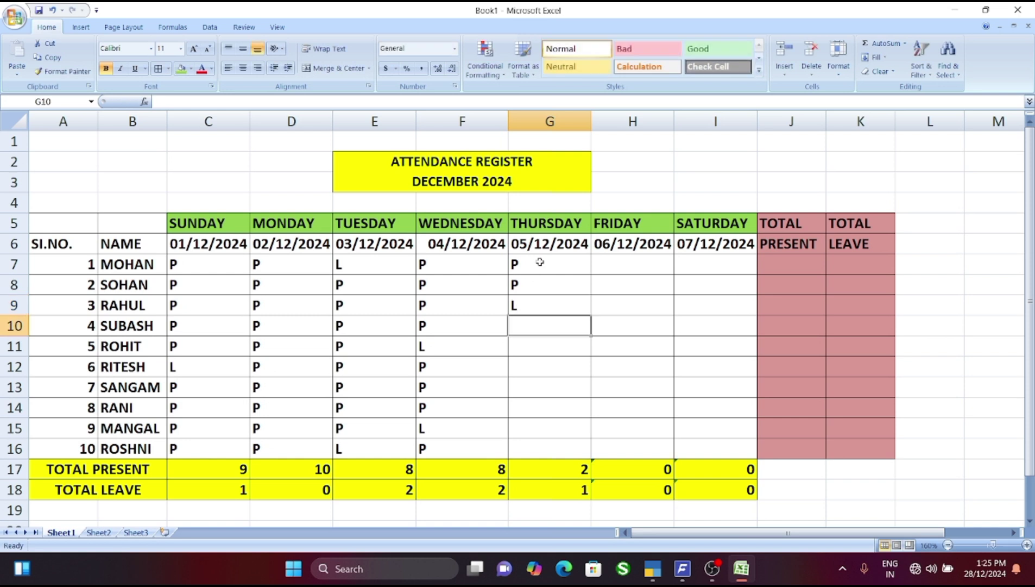
pyautogui.write('P')
pyautogui.press('Return')
pyautogui.press('Return')
pyautogui.press('Up')
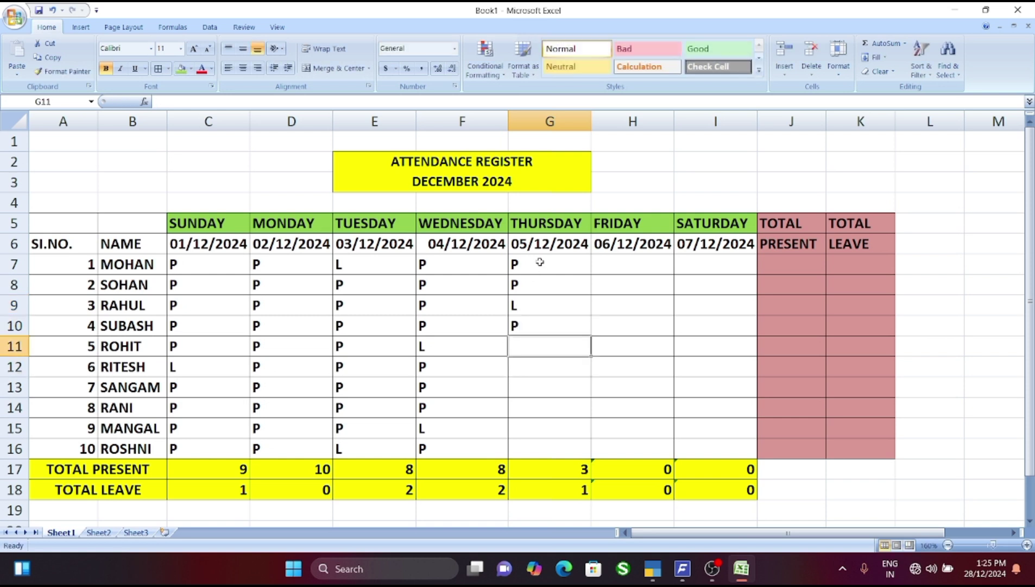
pyautogui.write('P')
pyautogui.press('Return')
pyautogui.write('P')
pyautogui.press('Return')
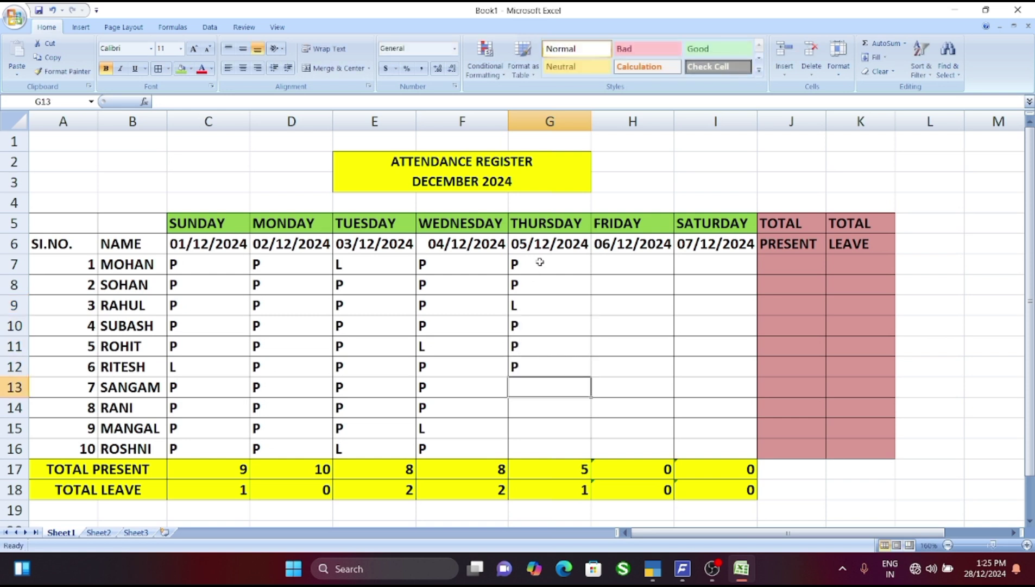
pyautogui.write('L')
pyautogui.press('Return')
pyautogui.write('L')
pyautogui.press('Return')
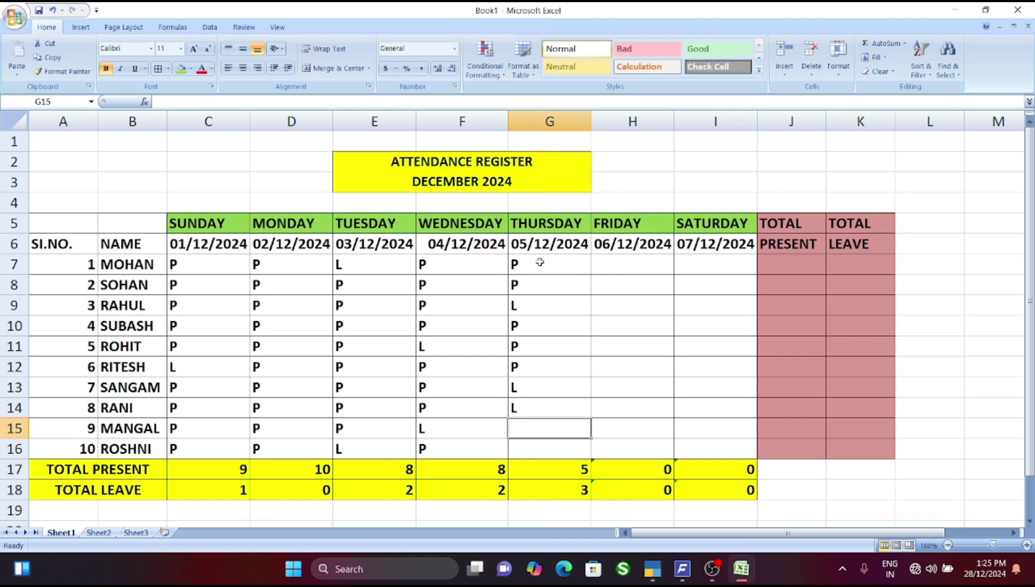
pyautogui.write('L')
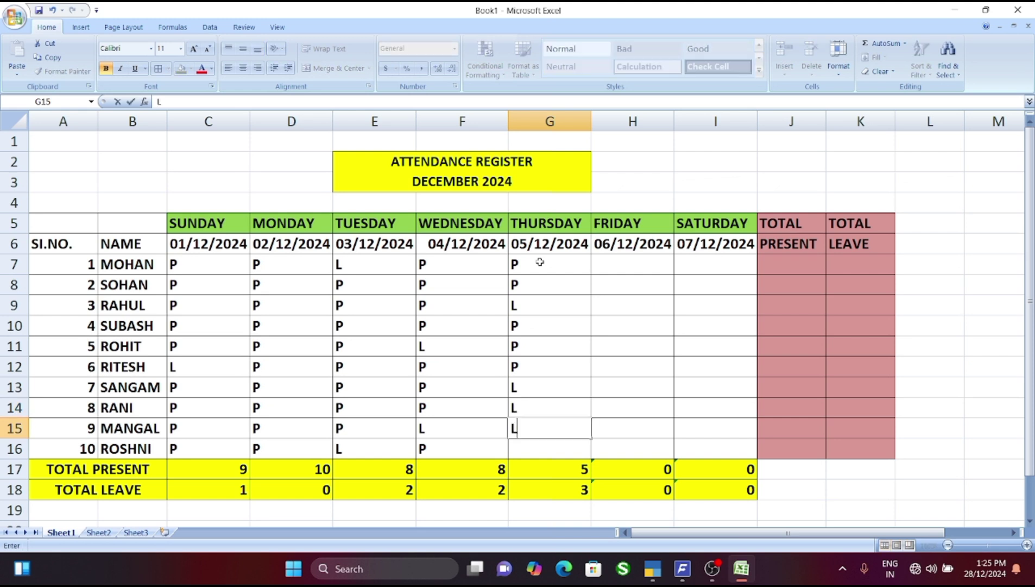
pyautogui.press('Return')
pyautogui.write('P')
pyautogui.press('Return')
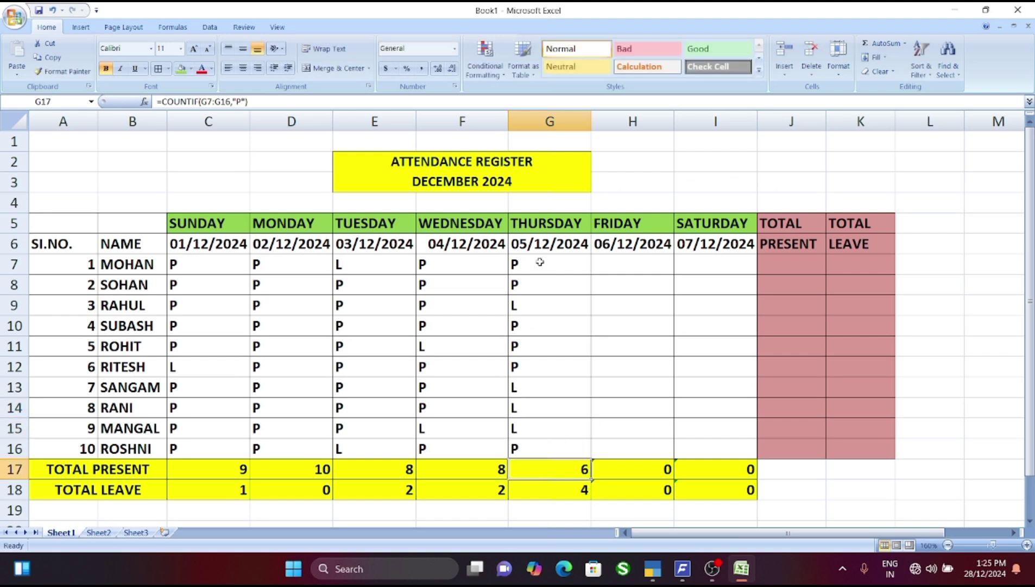
pyautogui.press('Right')
pyautogui.press('Up')
pyautogui.press('Up')
pyautogui.press('Up')
pyautogui.press('Up')
pyautogui.press('Up')
pyautogui.press('Up')
pyautogui.press('Up')
pyautogui.press('Up')
pyautogui.press('Up')
pyautogui.press('Up')
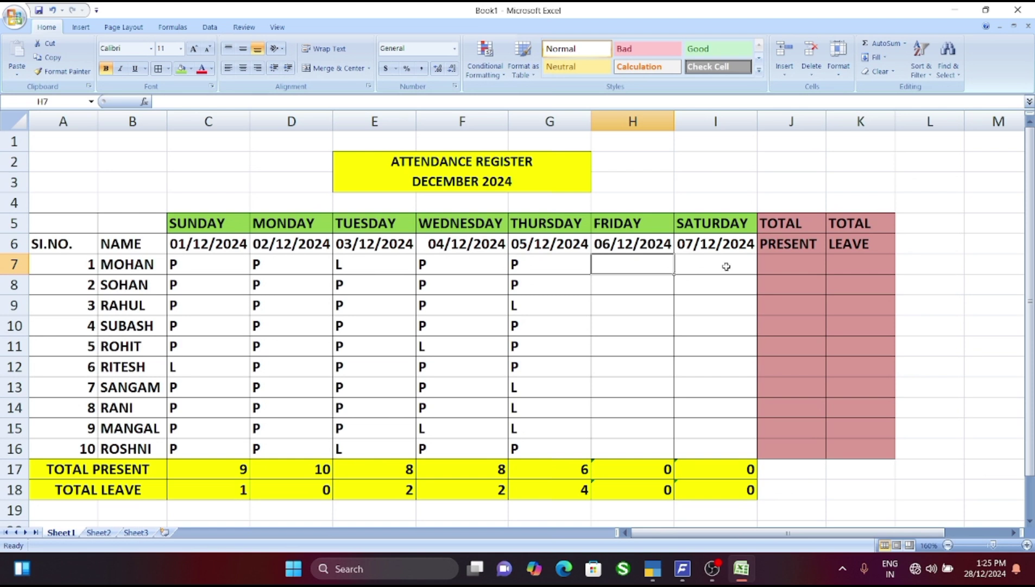
# Count the first person's present marks in the TOTAL PRESENT cell J7 with the formula =COUNTIF(C7:I7,"P").
pyautogui.click(784, 264)
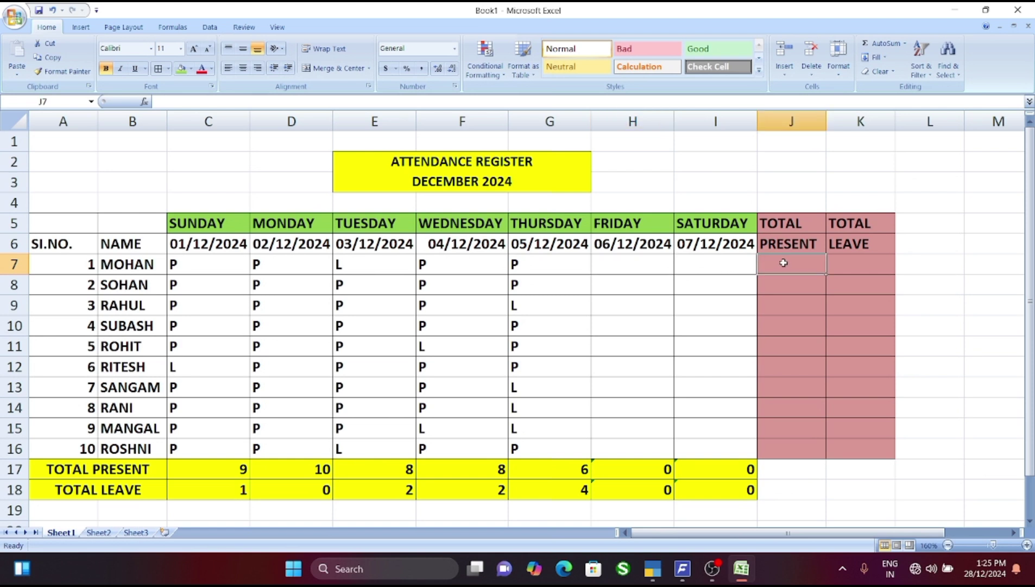
pyautogui.write('=CO')
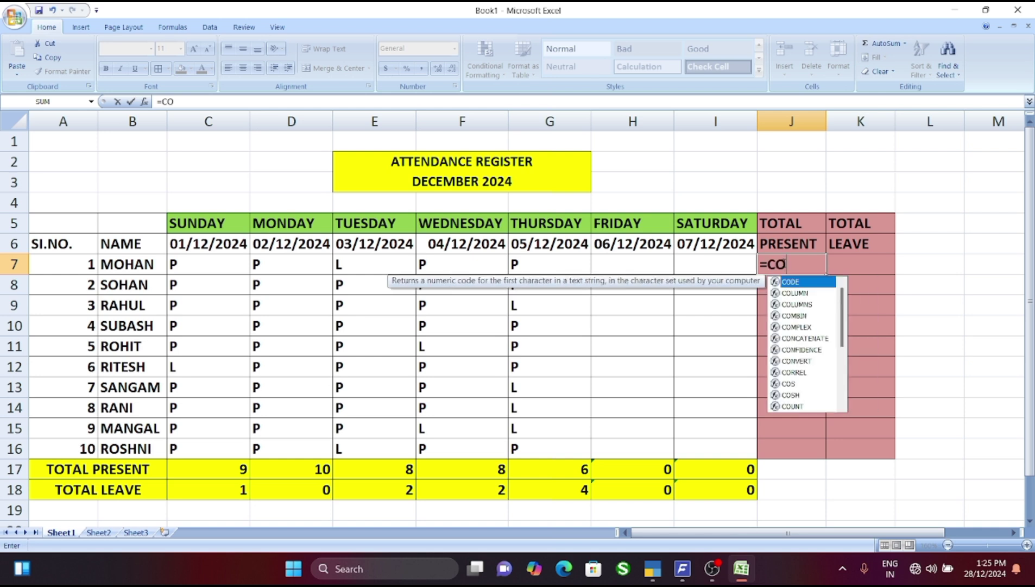
pyautogui.write('UNTIF')
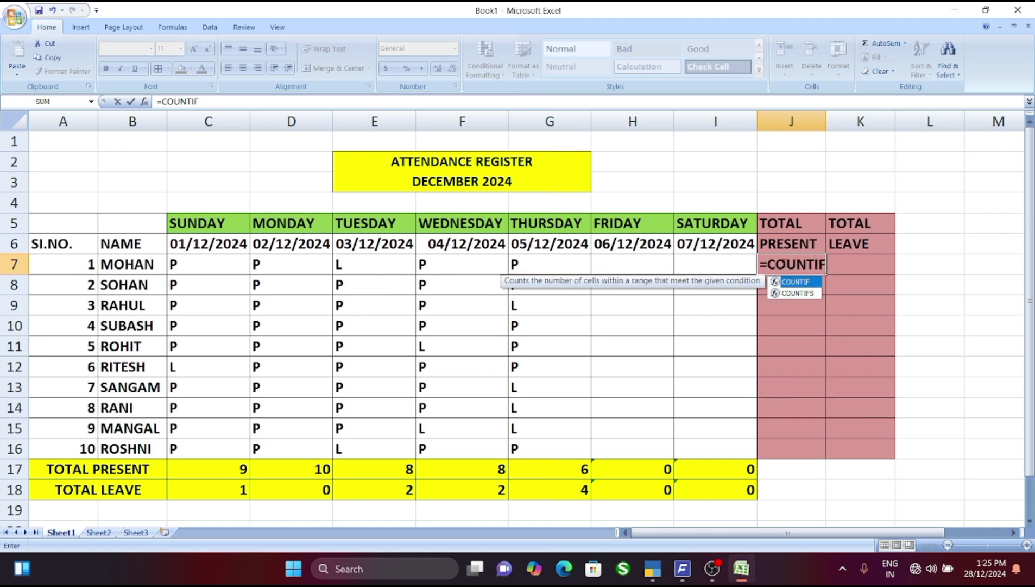
pyautogui.write('(')
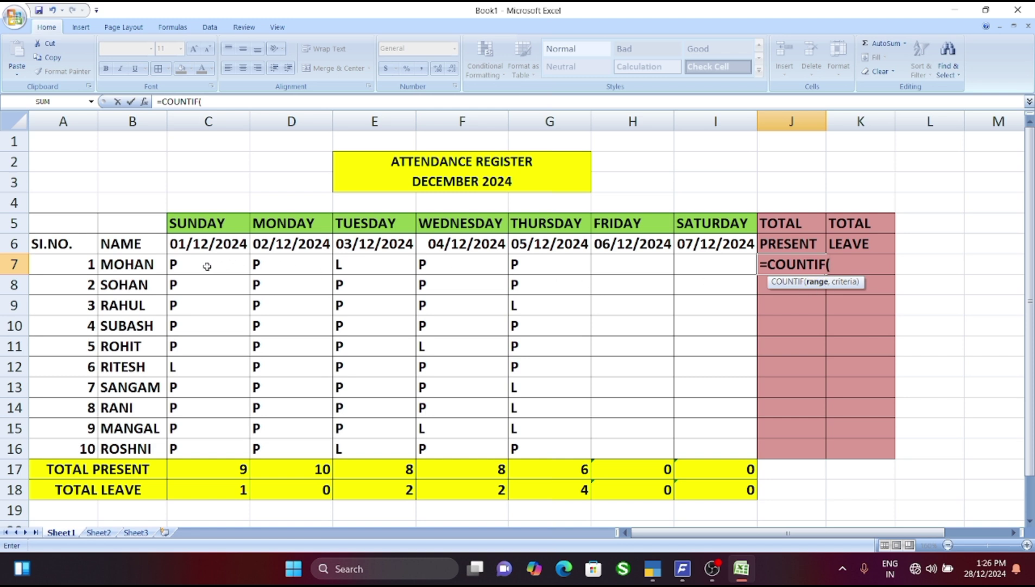
pyautogui.moveTo(200, 264); pyautogui.dragTo(706, 262)
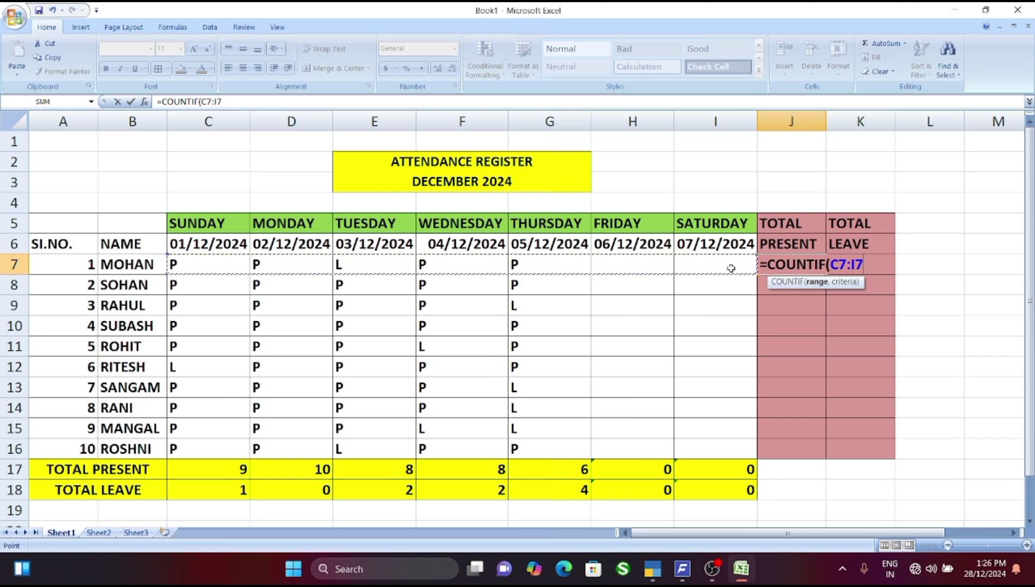
pyautogui.write(',"')
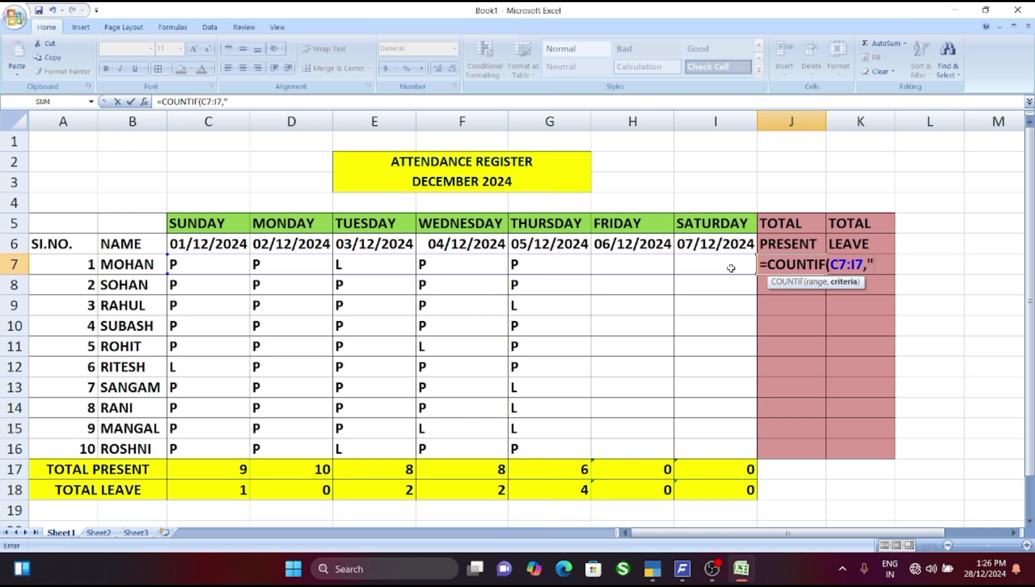
pyautogui.write('P"')
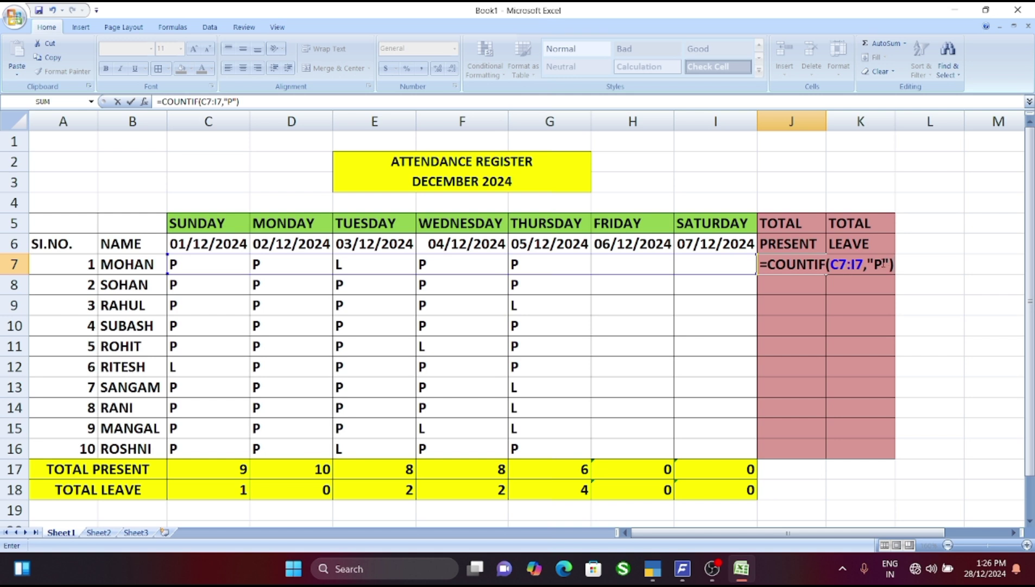
pyautogui.press('Return')
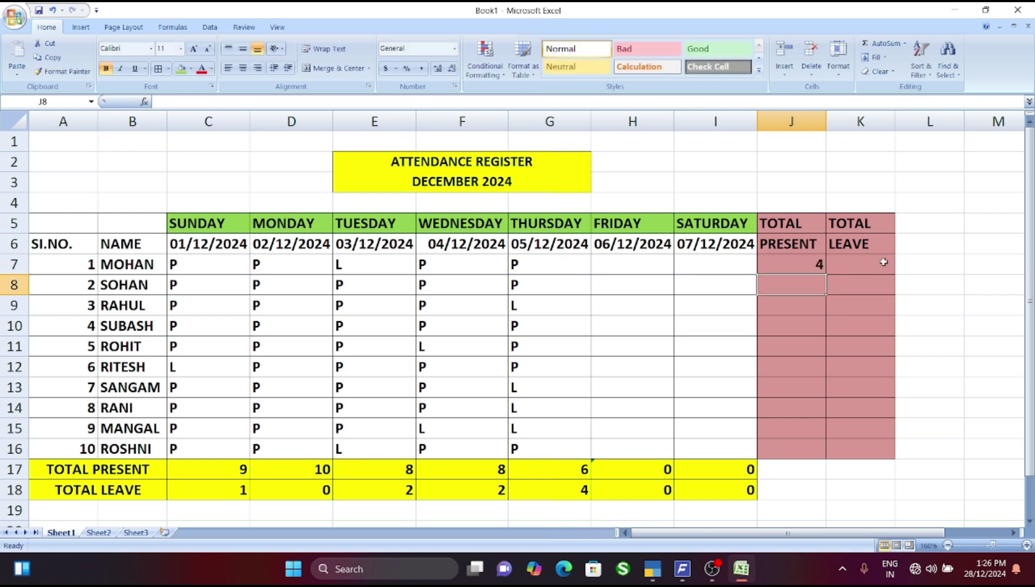
# Fill the TOTAL PRESENT formula from J7 down to J16 for all ten people.
pyautogui.click(786, 261)
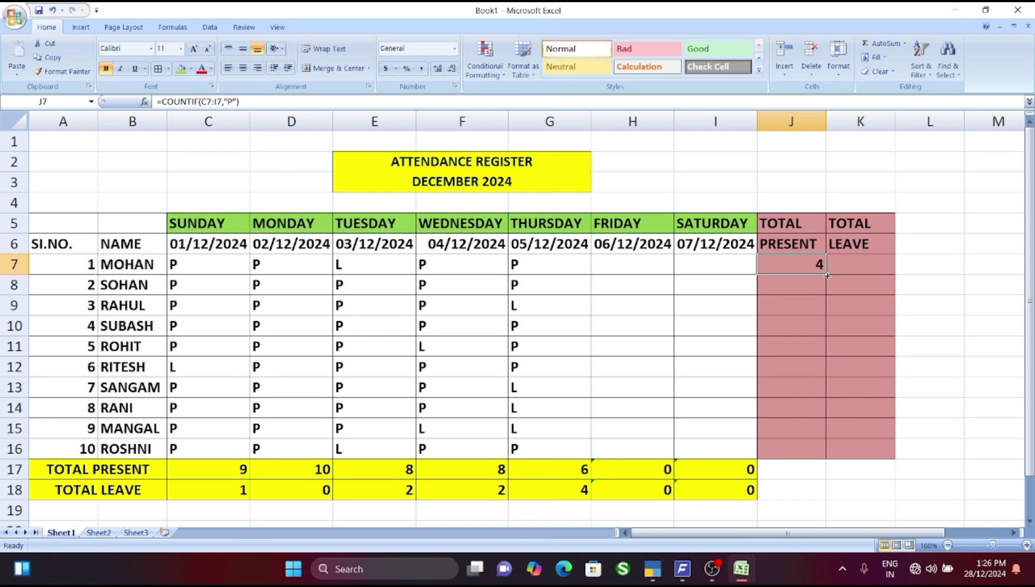
pyautogui.moveTo(827, 276); pyautogui.dragTo(827, 457)
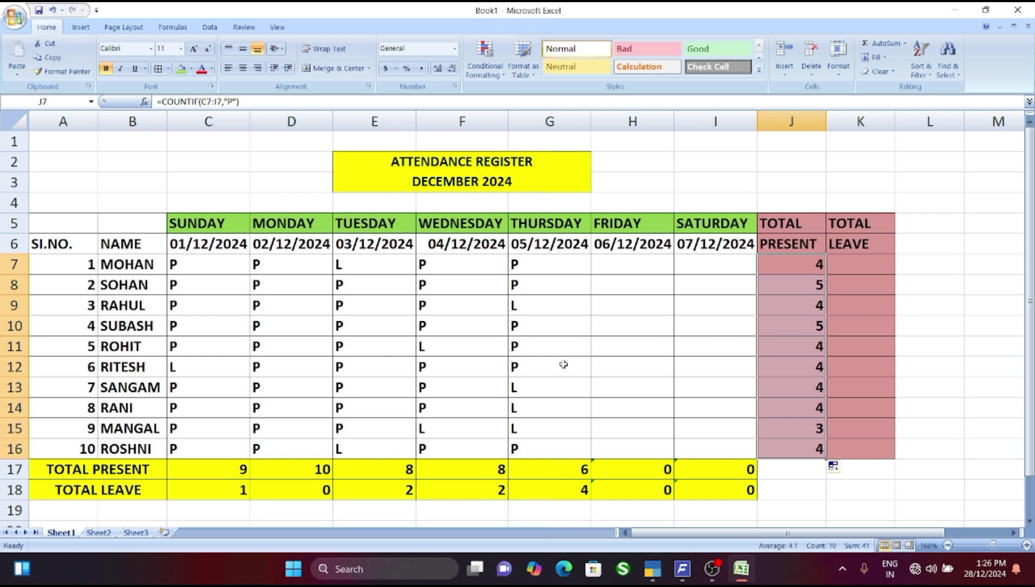
pyautogui.click(802, 270)
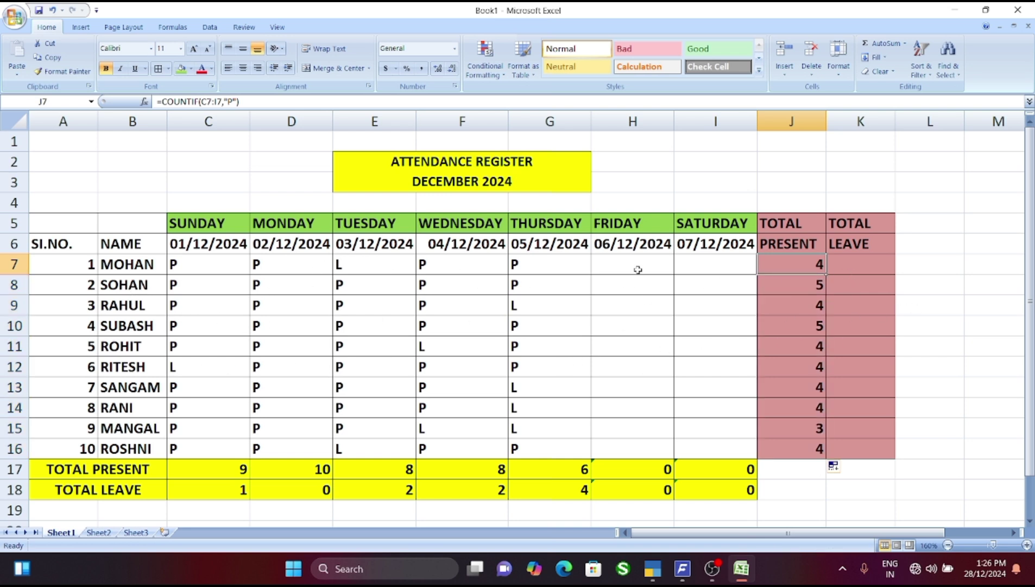
# Count the first person's leave marks in the TOTAL LEAVE cell K7 with the formula =COUNTIF(C7:I7,"L").
pyautogui.click(858, 266)
pyautogui.write('=')
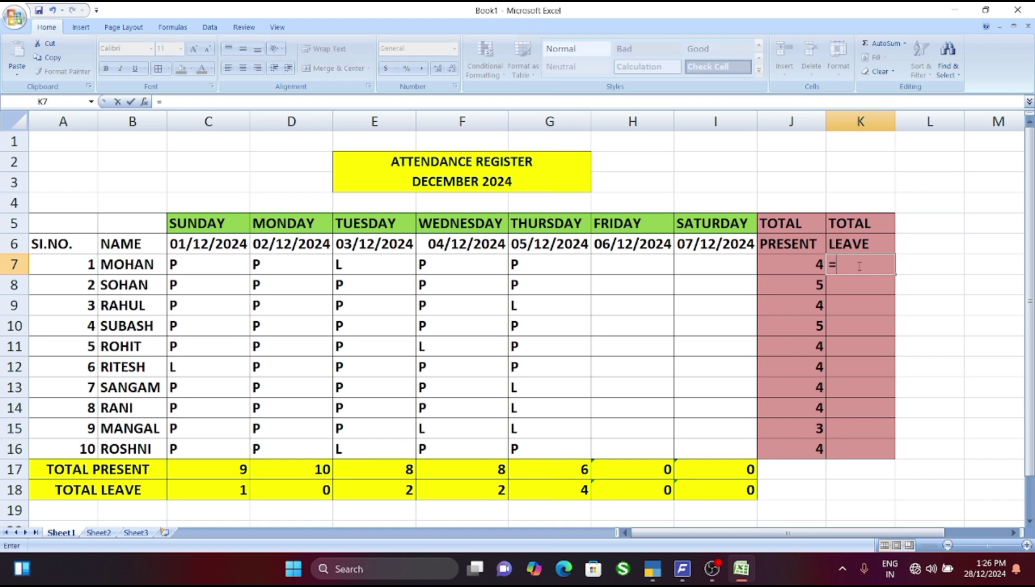
pyautogui.write('COU')
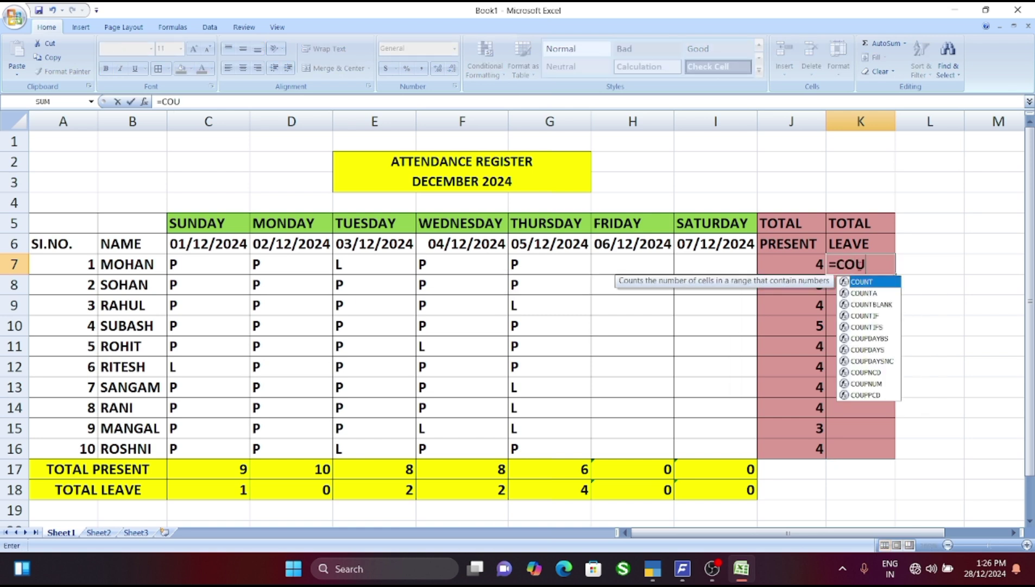
pyautogui.write('NTIF')
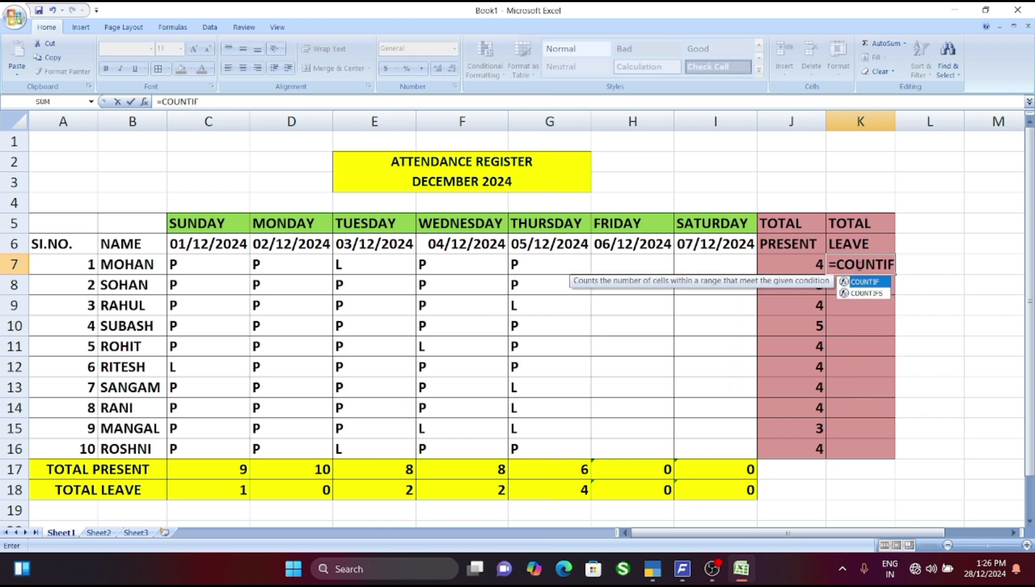
pyautogui.write('(')
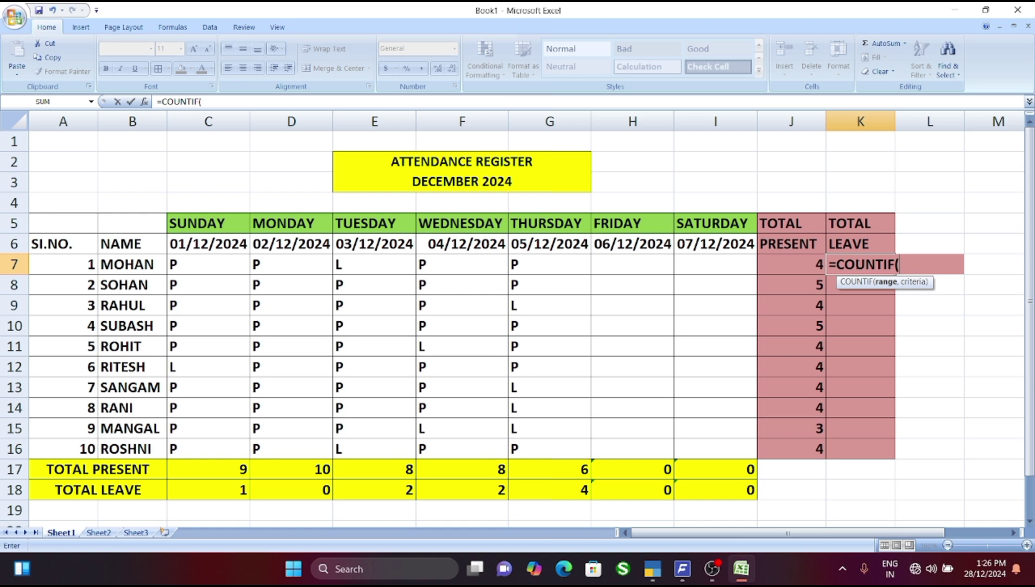
pyautogui.moveTo(203, 265); pyautogui.dragTo(699, 260)
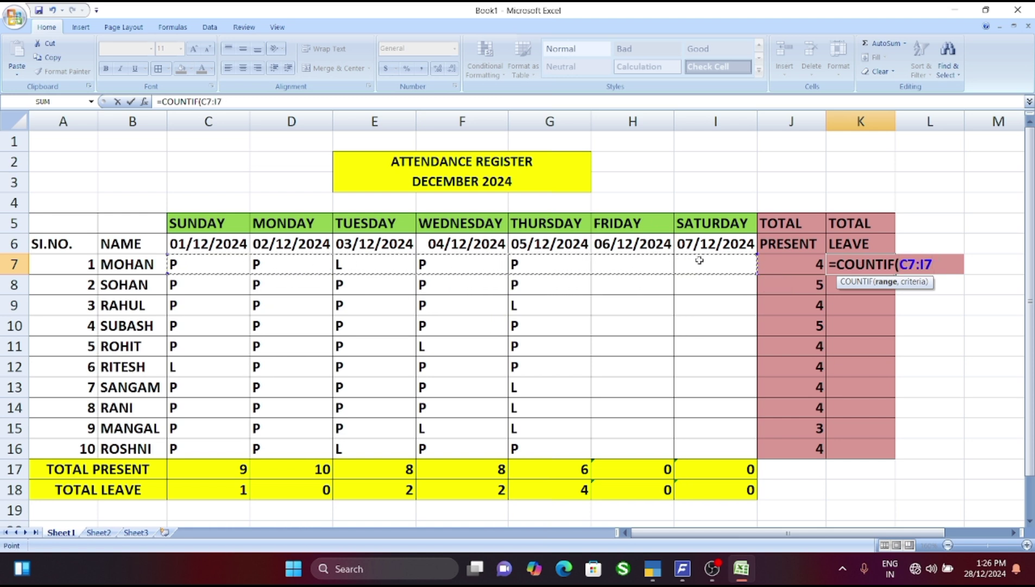
pyautogui.write(')')
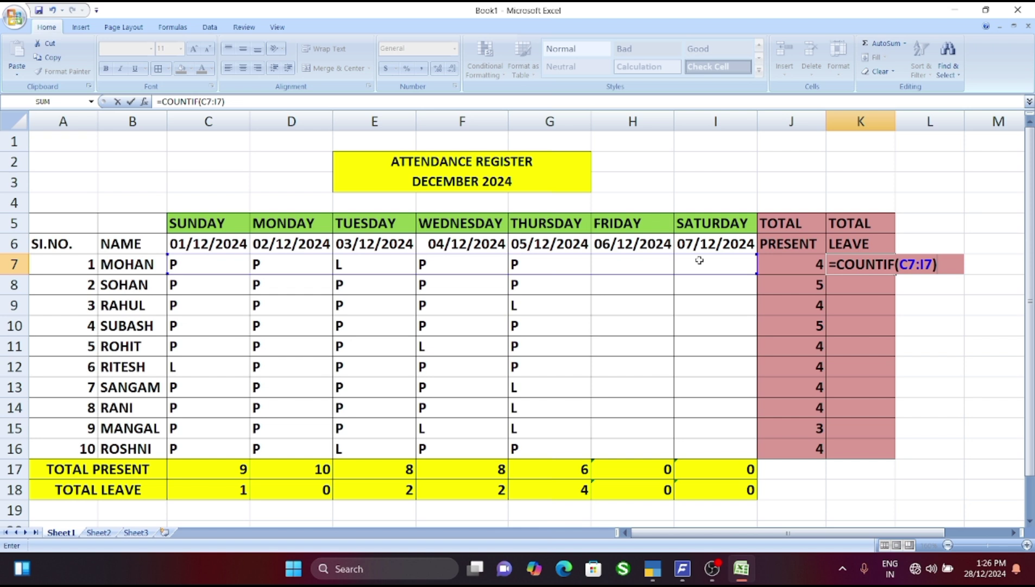
pyautogui.press('BackSpace')
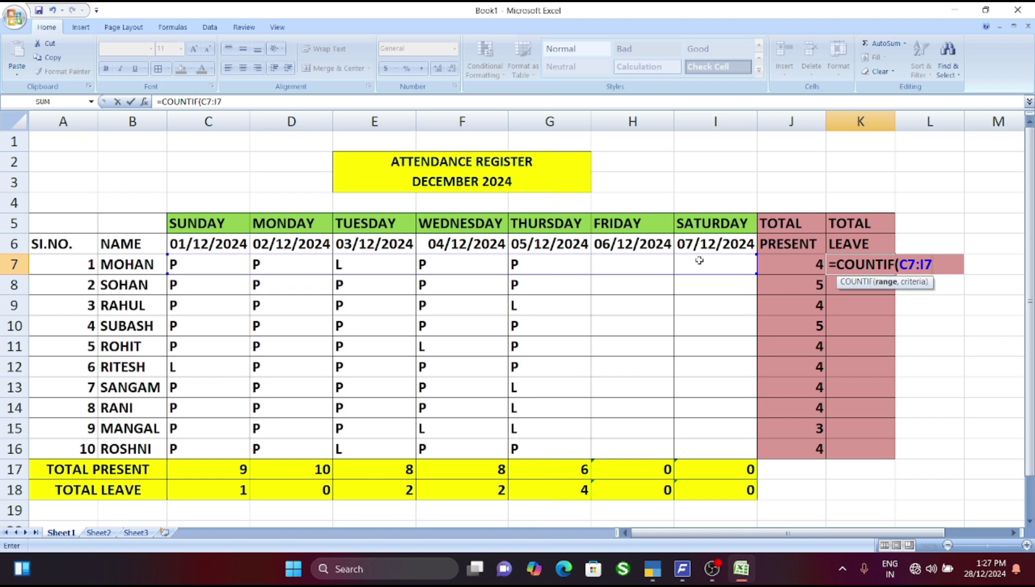
pyautogui.write(',')
pyautogui.write('"L")')
pyautogui.press('Return')
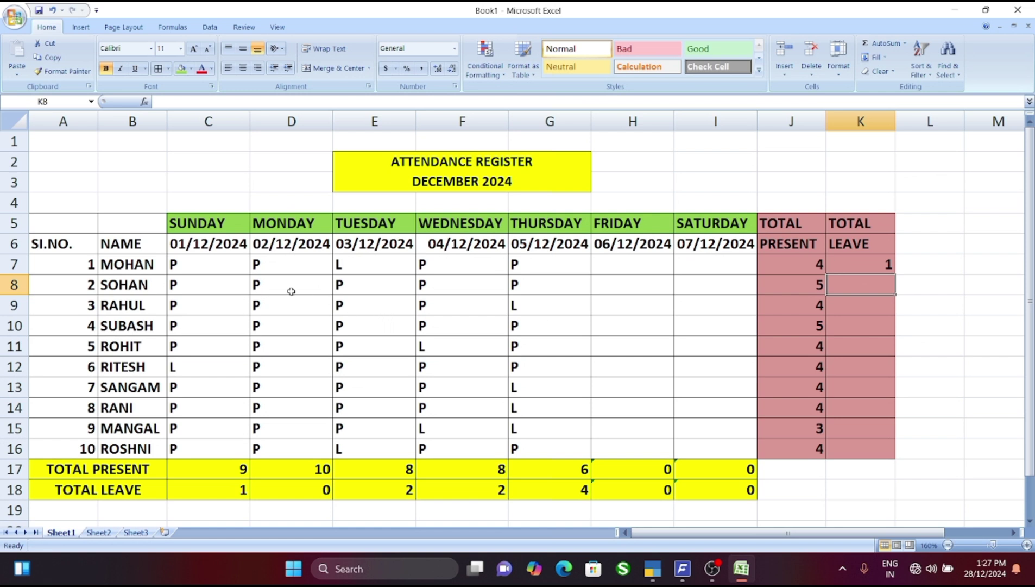
# Fill the TOTAL LEAVE formula from K7 down to K16 for all ten people.
pyautogui.click(876, 266)
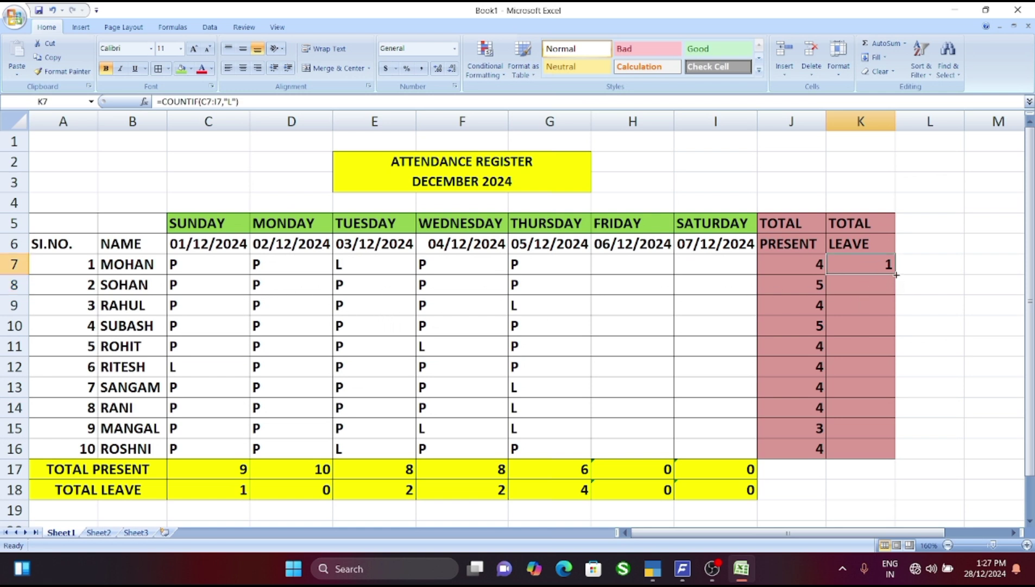
pyautogui.moveTo(895, 274); pyautogui.dragTo(897, 407)
pyautogui.moveTo(891, 455); pyautogui.dragTo(891, 456)
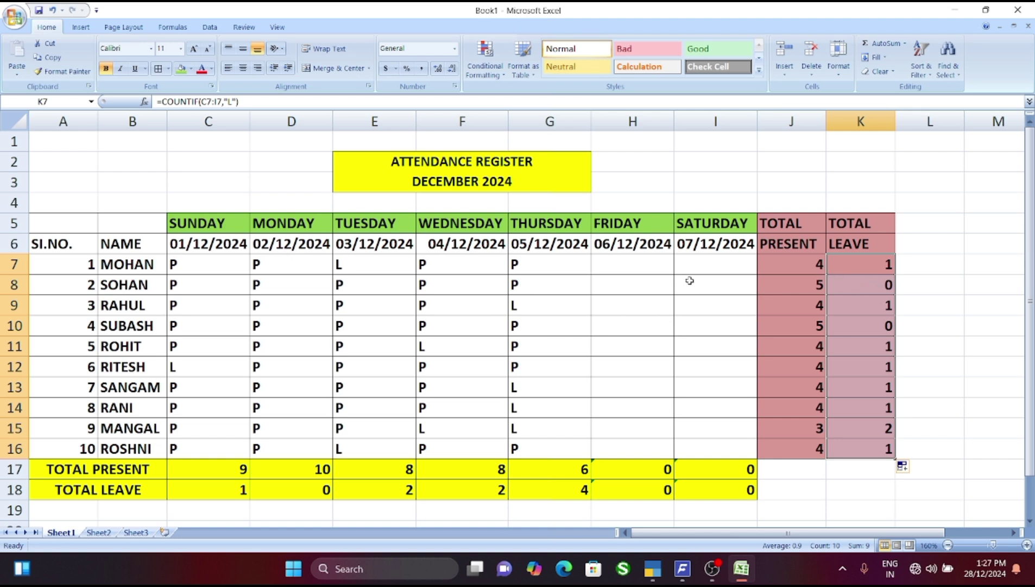
# Fill in the Friday 06/12/2024 attendance in H7:H16 with P for everyone except L in H10.
pyautogui.click(654, 264)
pyautogui.write('P')
pyautogui.press('Return')
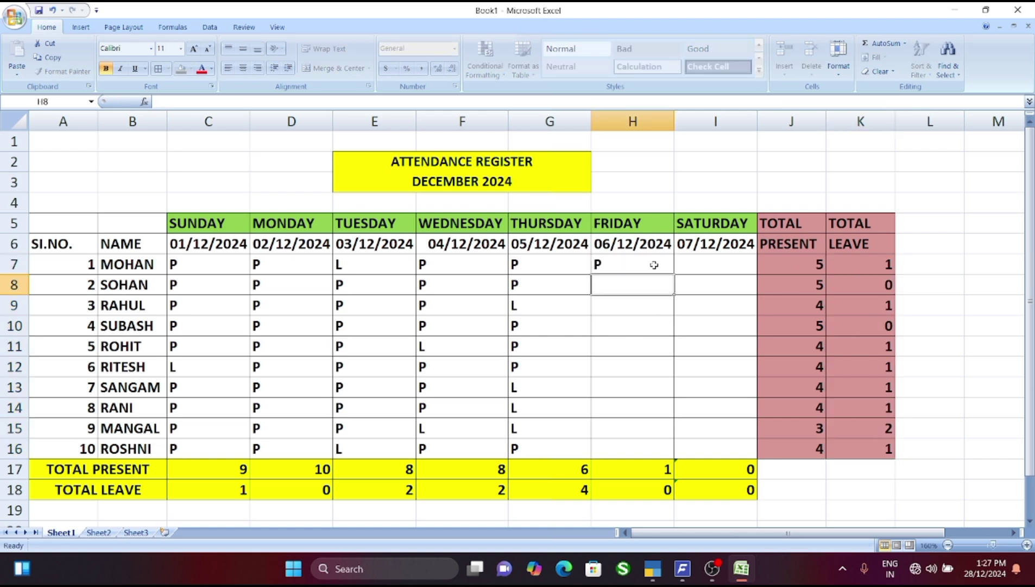
pyautogui.write('P')
pyautogui.press('Return')
pyautogui.write('P')
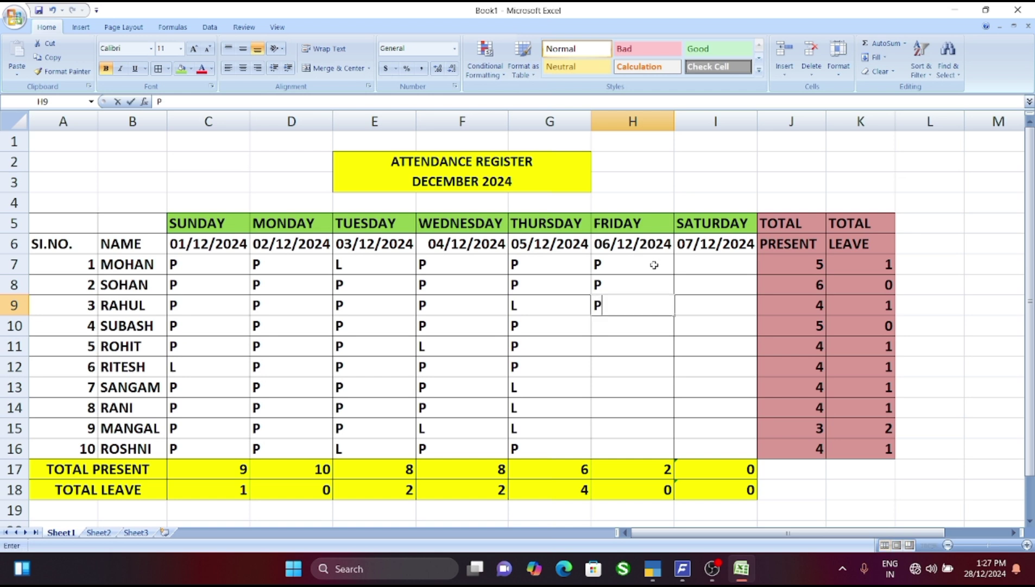
pyautogui.press('Return')
pyautogui.write('L')
pyautogui.press('Return')
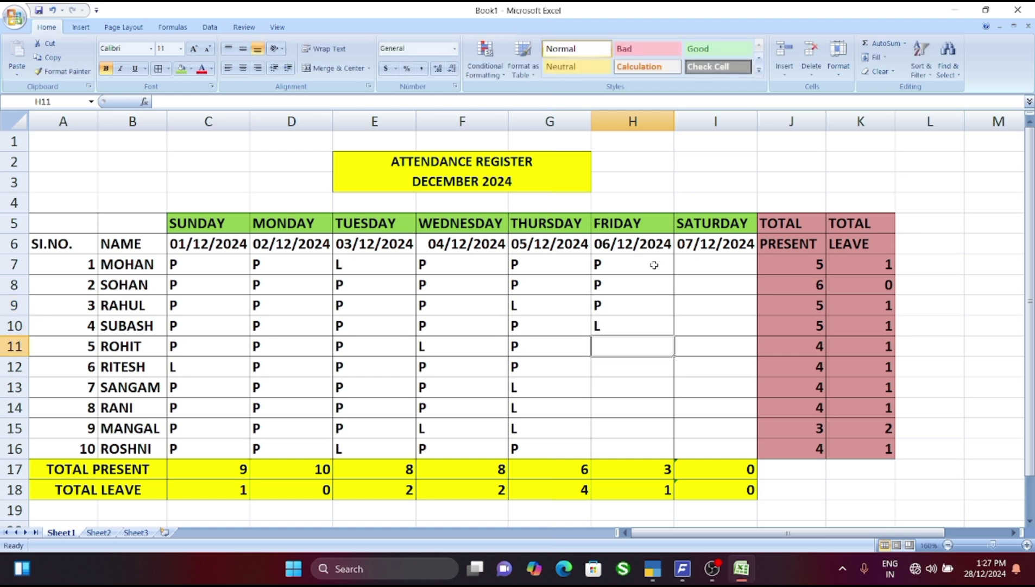
pyautogui.write('P')
pyautogui.press('Return')
pyautogui.write('P')
pyautogui.press('Return')
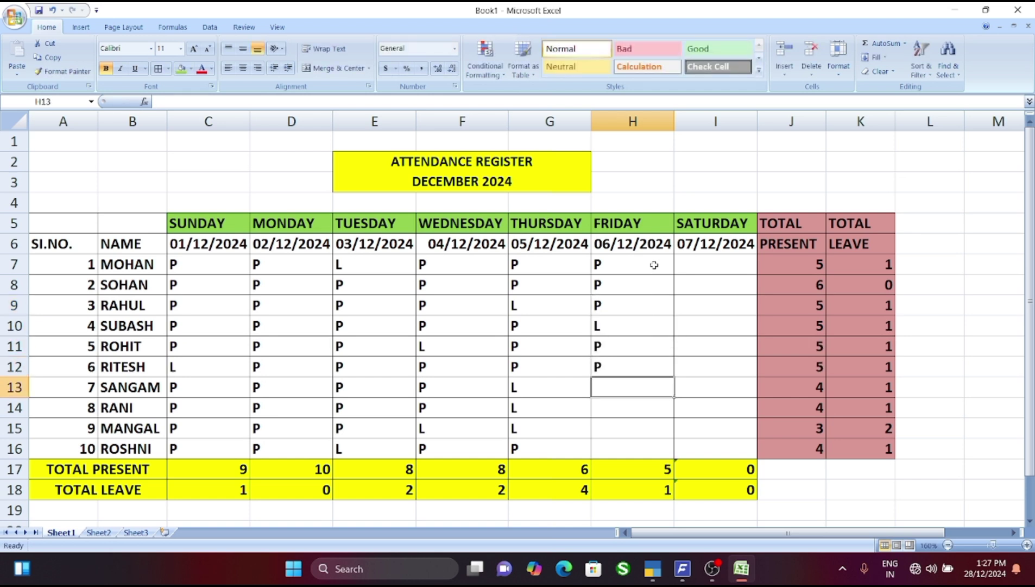
pyautogui.write('P')
pyautogui.press('Return')
pyautogui.write('P')
pyautogui.press('Return')
pyautogui.write('P')
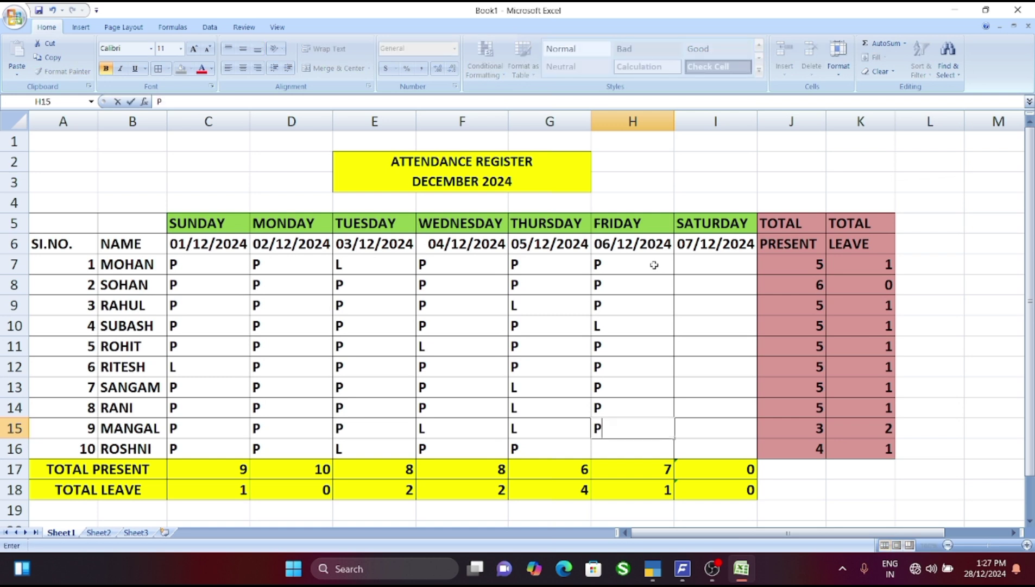
pyautogui.press('Return')
pyautogui.write('P')
pyautogui.press('Return')
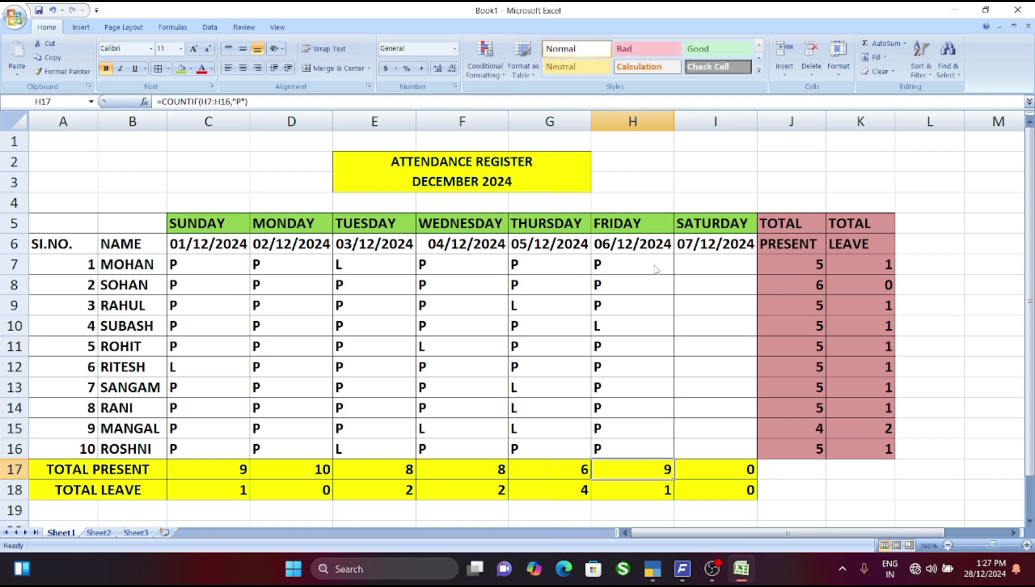
# Fill in the Saturday 07/12/2024 attendance in I7:I16 with P for everyone except L in I8 and I14.
pyautogui.press('Right')
pyautogui.press('Up')
pyautogui.press('Up')
pyautogui.press('Up')
pyautogui.press('Up')
pyautogui.press('Up')
pyautogui.press('Up')
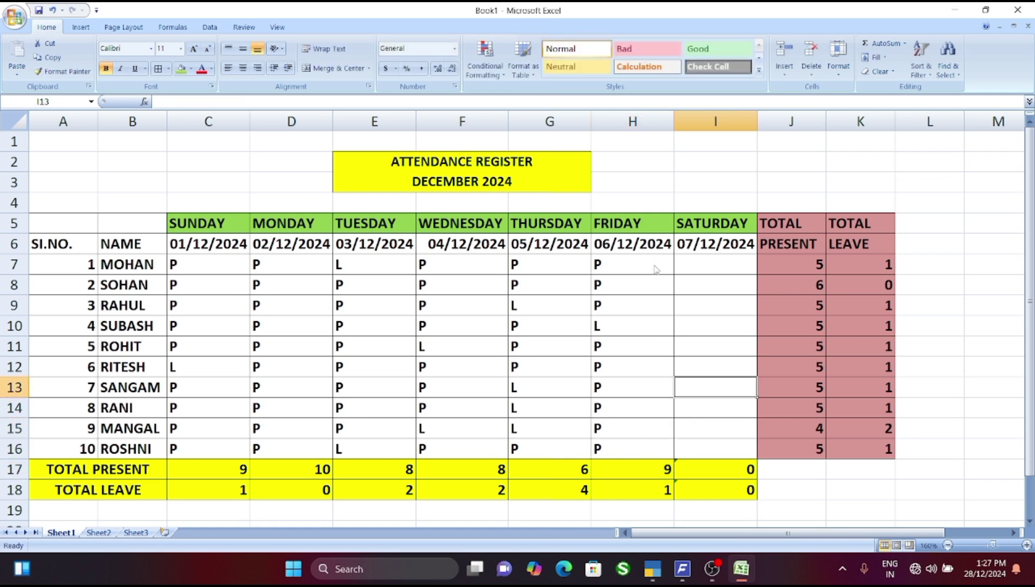
pyautogui.press('Up')
pyautogui.press('Up')
pyautogui.press('Up')
pyautogui.press('Up')
pyautogui.write('P')
pyautogui.press('Return')
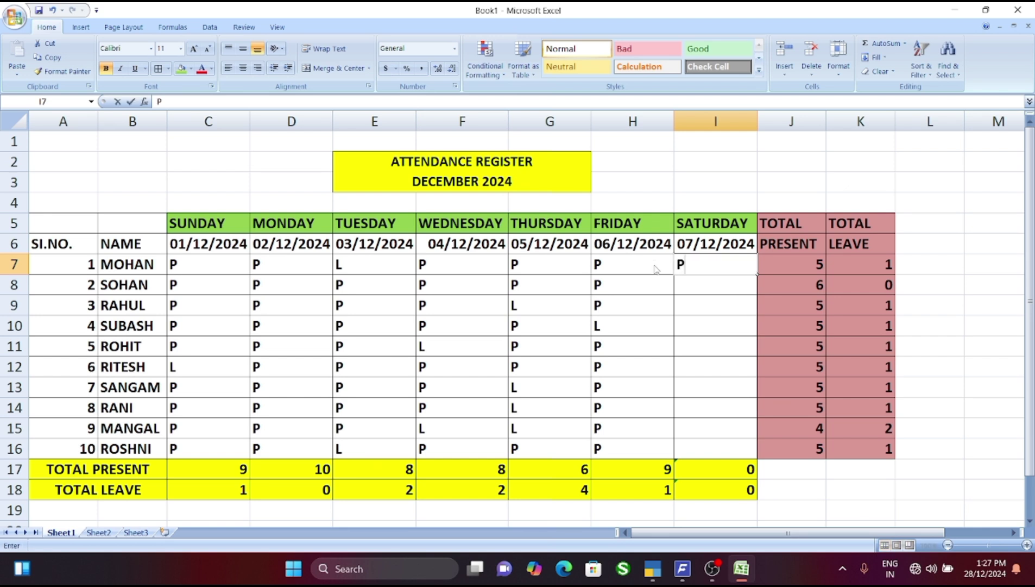
pyautogui.write('L')
pyautogui.press('Return')
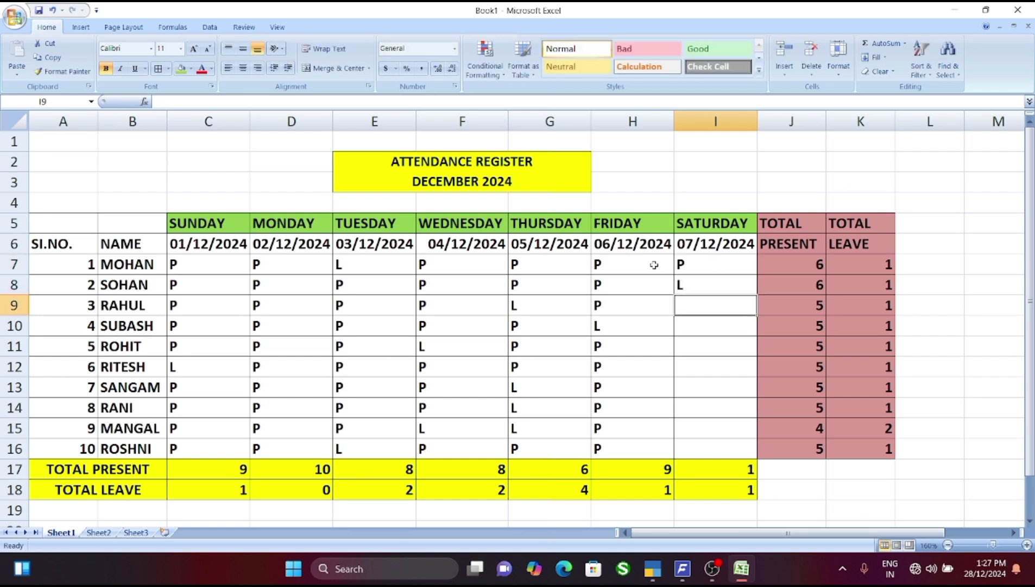
pyautogui.write('P')
pyautogui.press('Return')
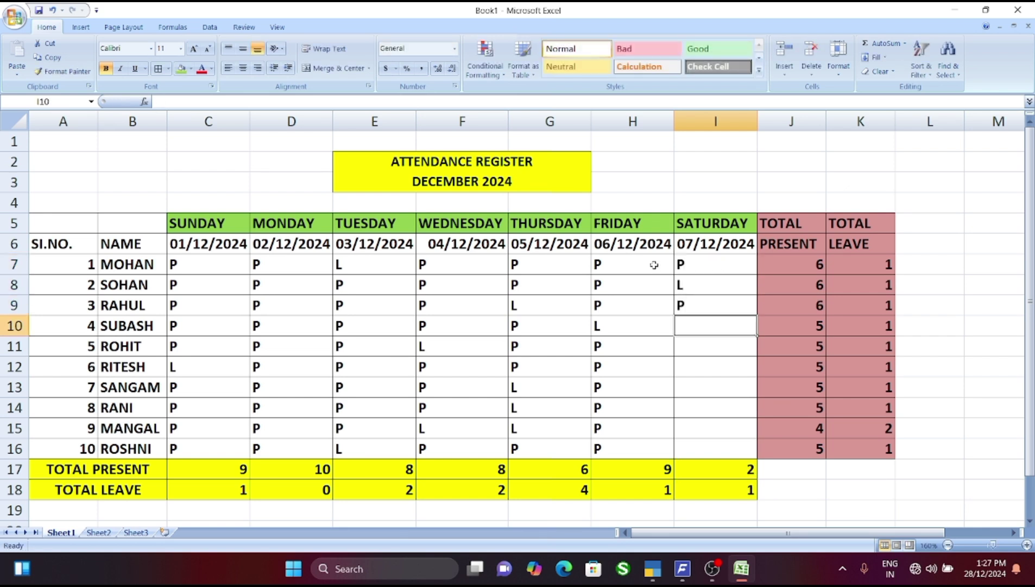
pyautogui.write('P')
pyautogui.press('Return')
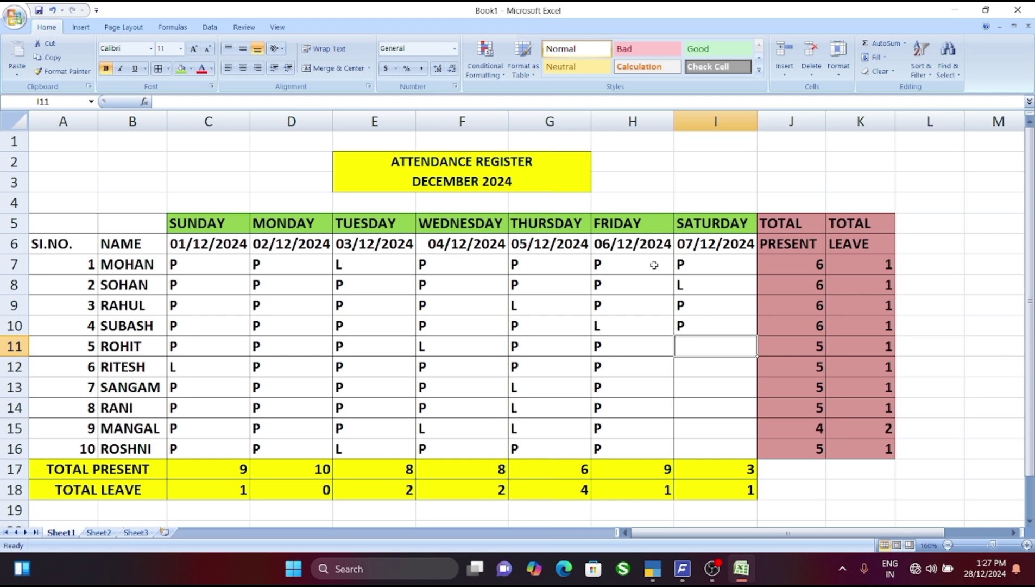
pyautogui.write('P')
pyautogui.press('Return')
pyautogui.write('P')
pyautogui.press('Return')
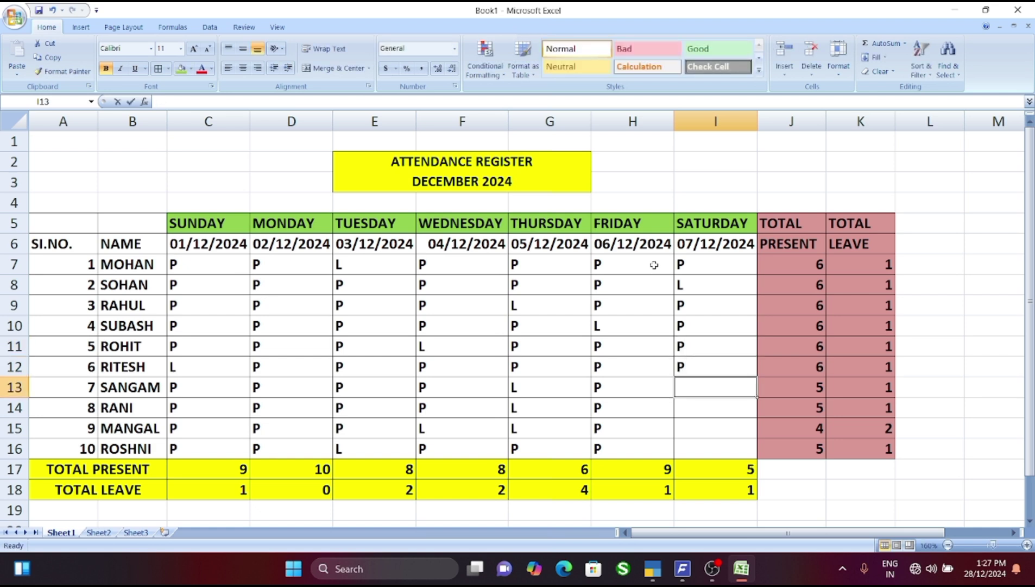
pyautogui.write('P')
pyautogui.press('Return')
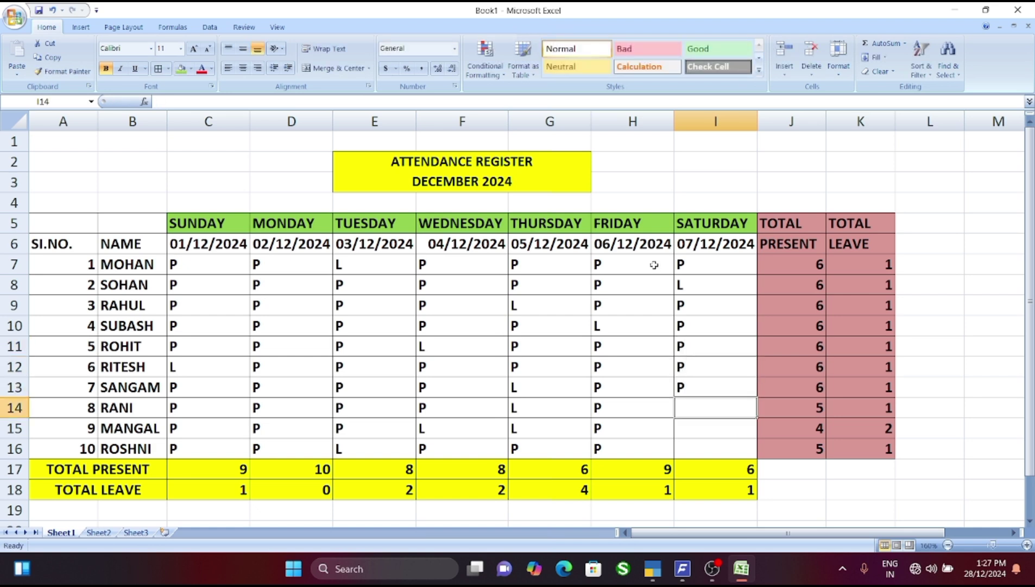
pyautogui.write('L')
pyautogui.press('Return')
pyautogui.write('P')
pyautogui.press('Return')
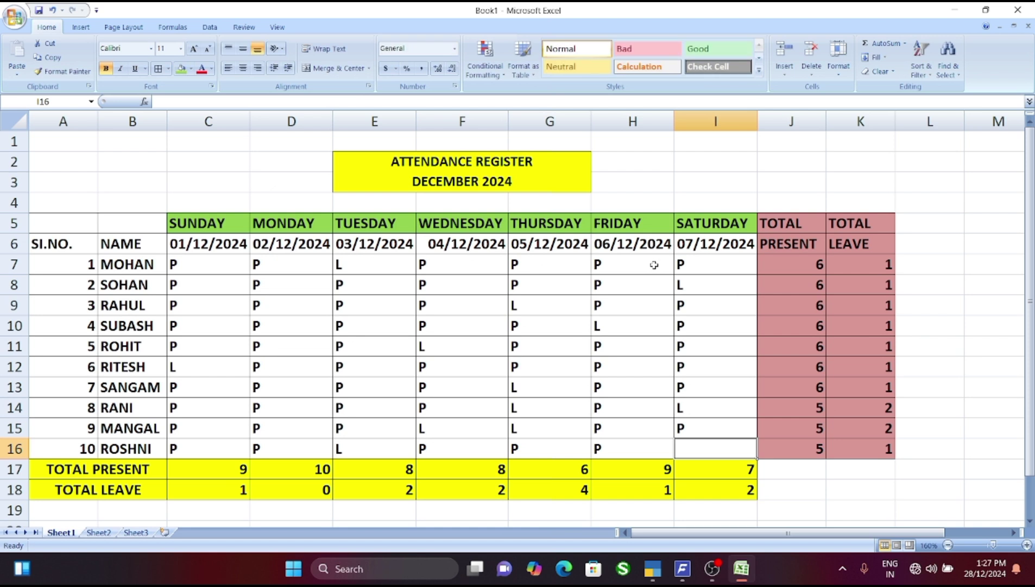
pyautogui.write('P')
pyautogui.press('Return')
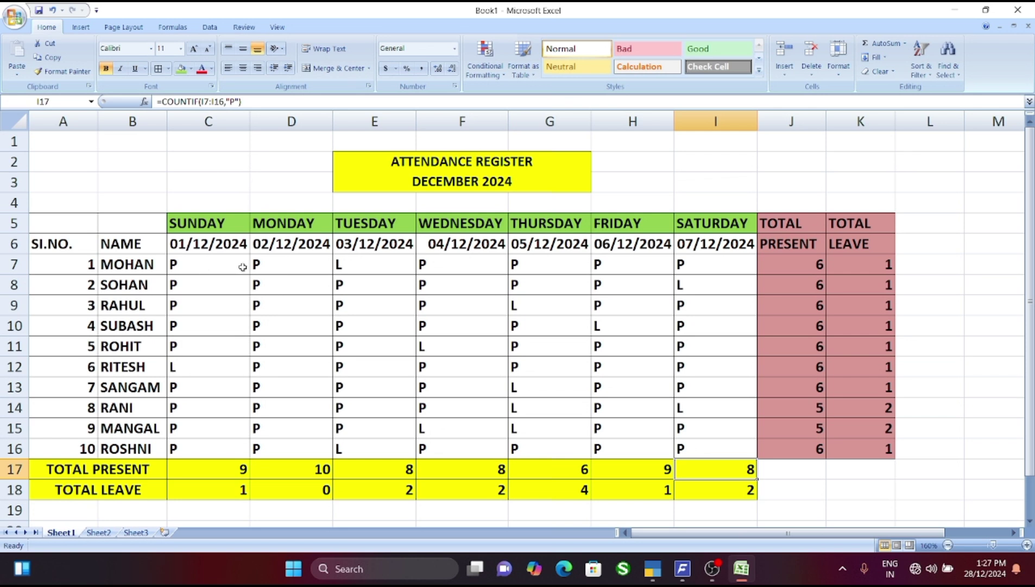
# Change the tenth person's Tuesday 03/12/2024 mark in E16 to P and check that row's TOTAL LEAVE formula in K16.
pyautogui.click(813, 264)
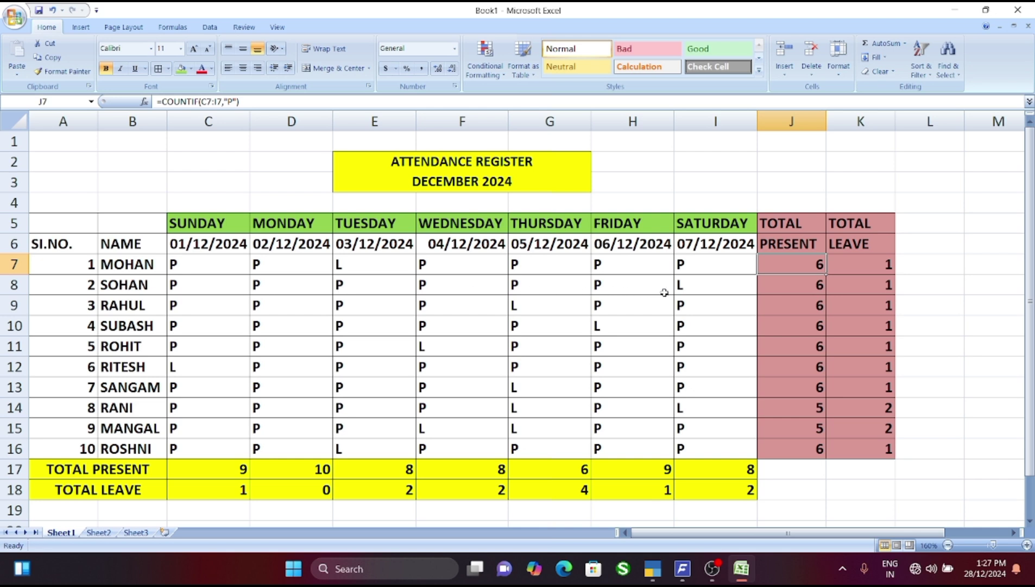
pyautogui.click(862, 286)
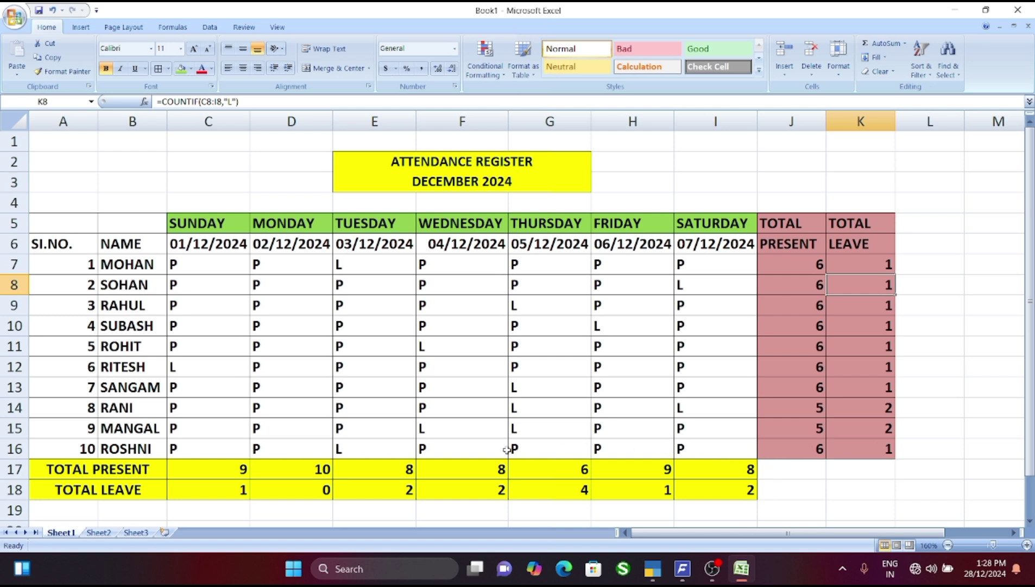
pyautogui.click(377, 448)
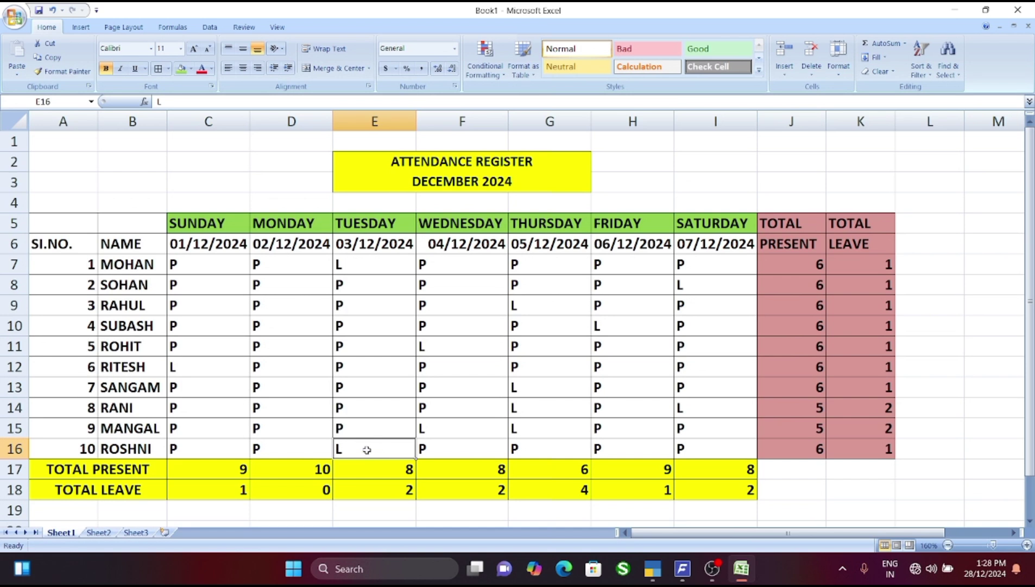
pyautogui.write('P')
pyautogui.press('Return')
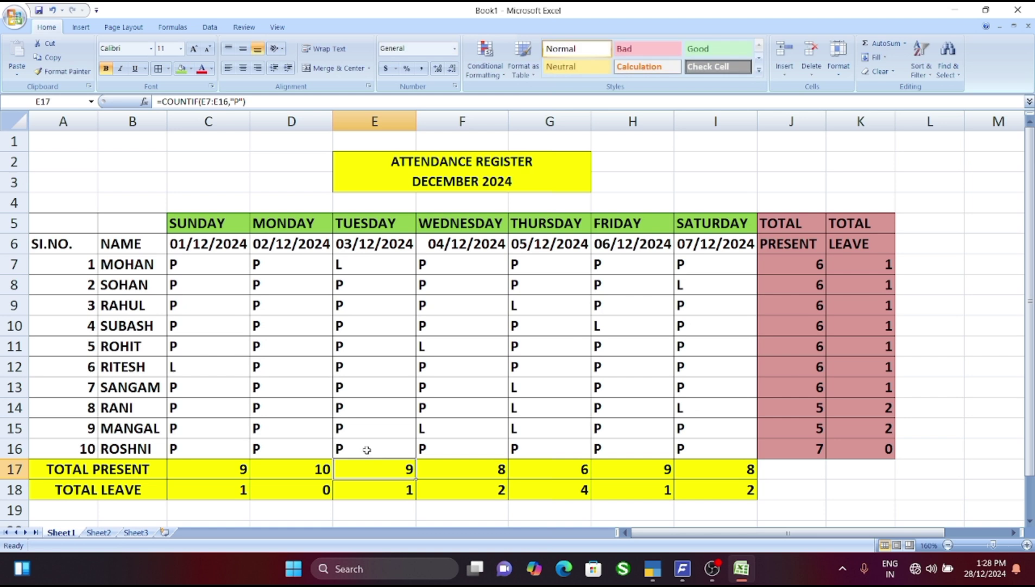
pyautogui.click(369, 451)
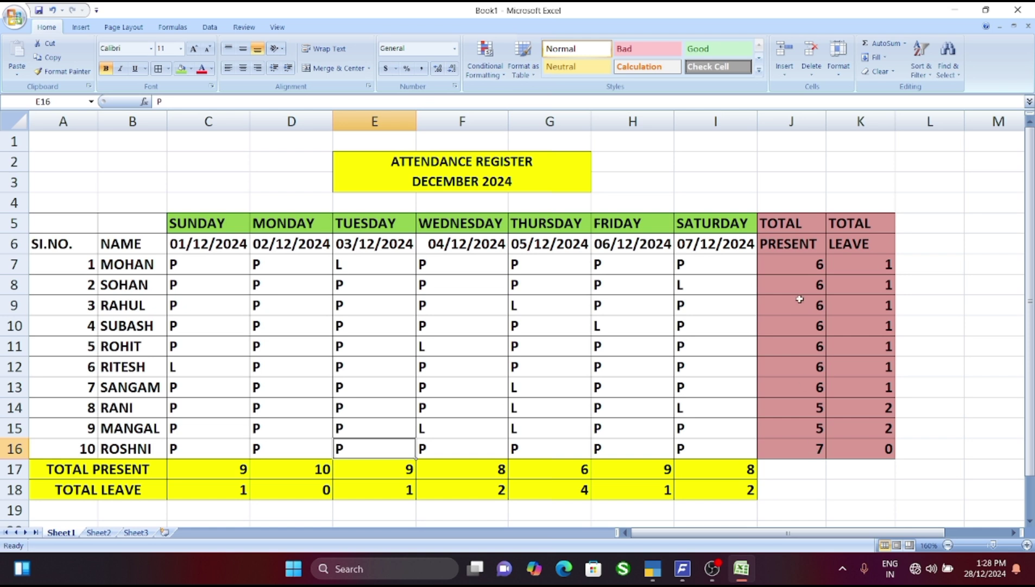
pyautogui.click(859, 450)
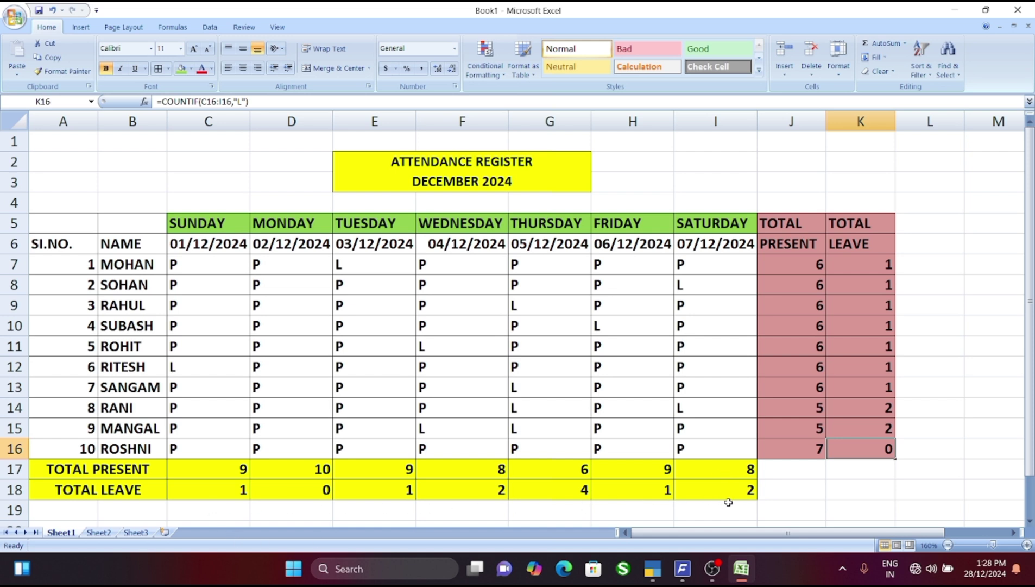
pyautogui.click(794, 491)
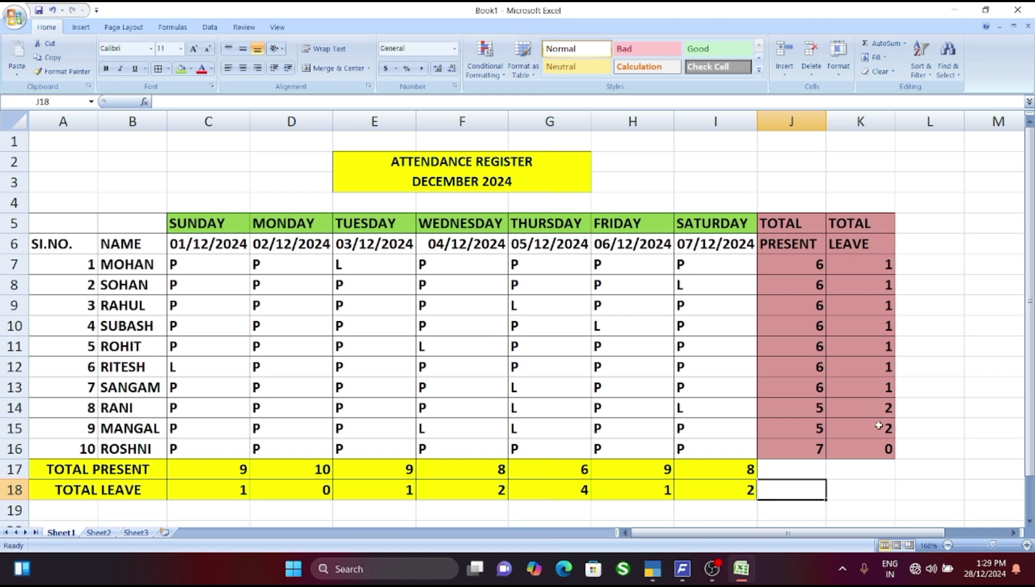
pyautogui.click(872, 471)
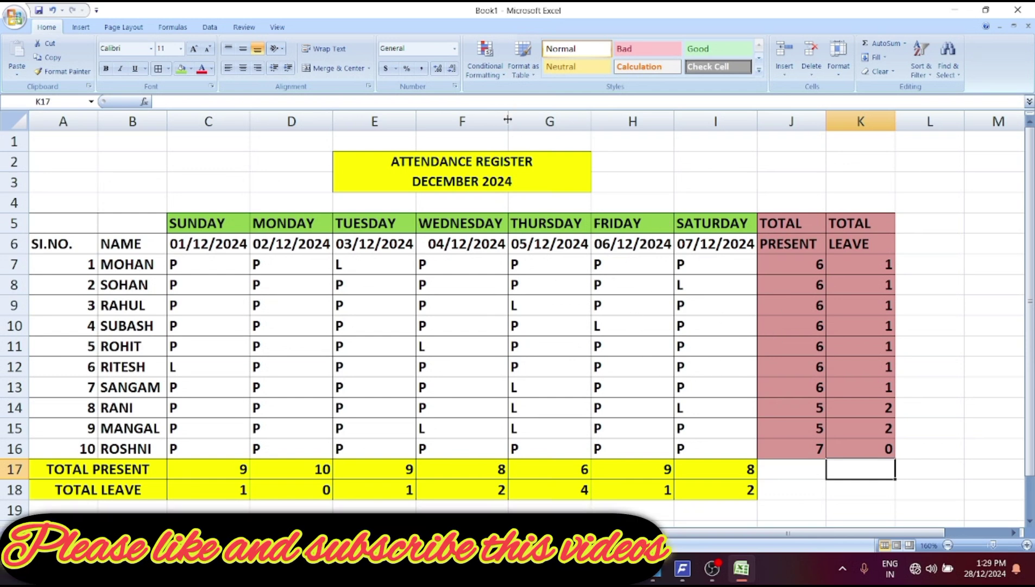
# Widen columns B through F slightly and narrow the SI.NO. column A.
pyautogui.moveTo(507, 116); pyautogui.dragTo(515, 116)
pyautogui.moveTo(416, 121); pyautogui.dragTo(422, 120)
pyautogui.moveTo(333, 121); pyautogui.dragTo(344, 126)
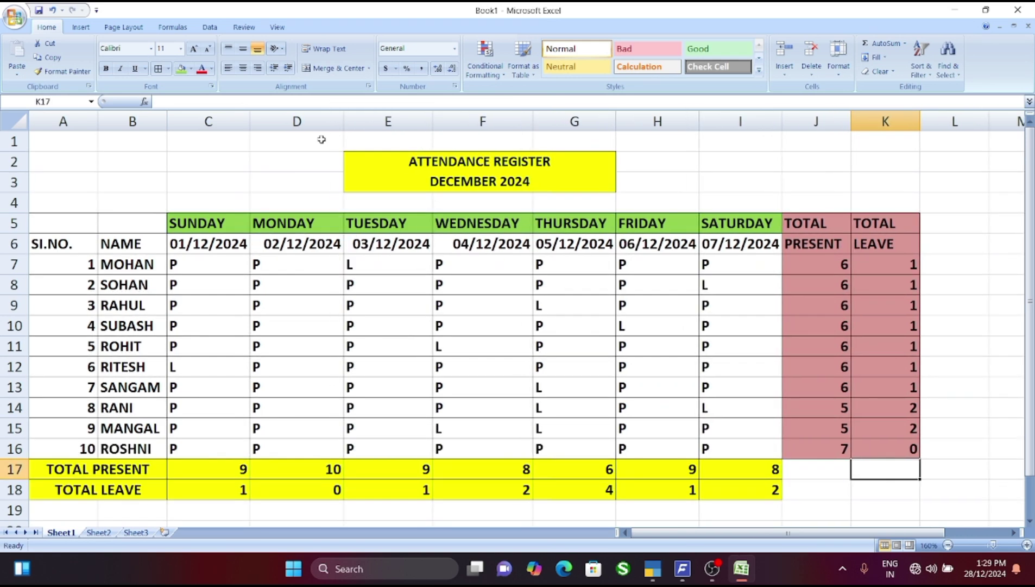
pyautogui.moveTo(250, 122); pyautogui.dragTo(258, 122)
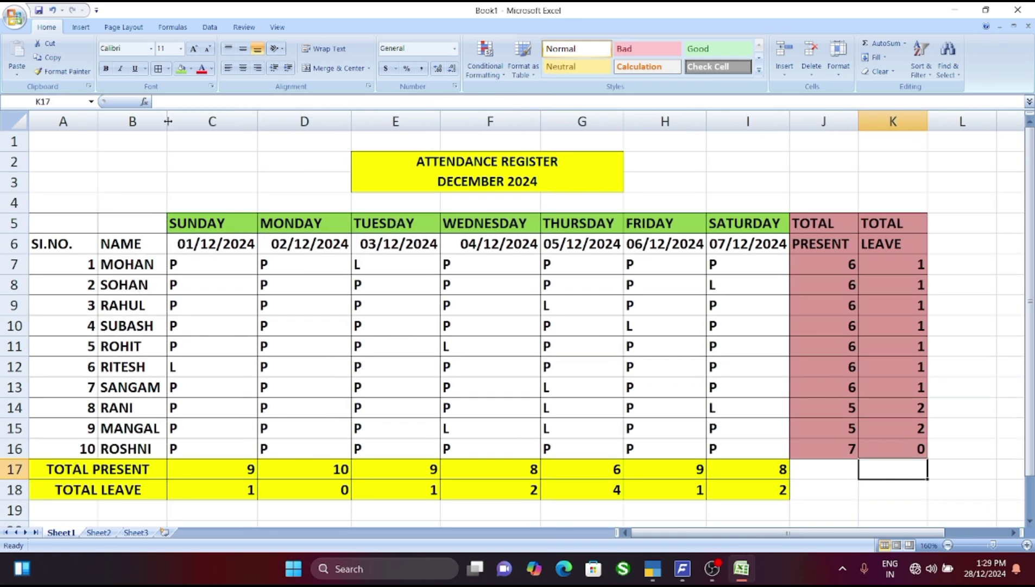
pyautogui.moveTo(167, 122); pyautogui.dragTo(172, 122)
pyautogui.moveTo(102, 125); pyautogui.dragTo(86, 125)
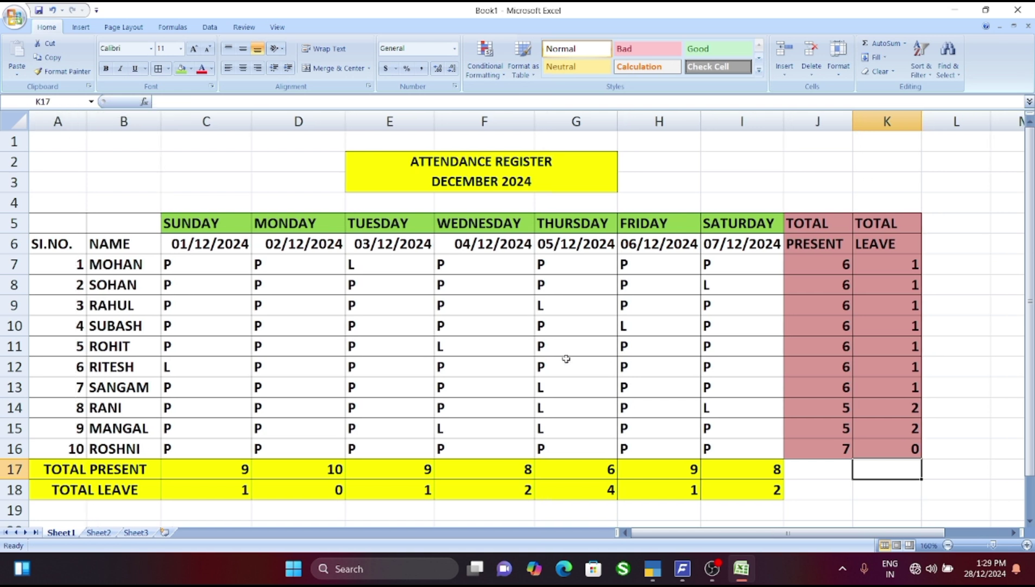
pyautogui.click(808, 490)
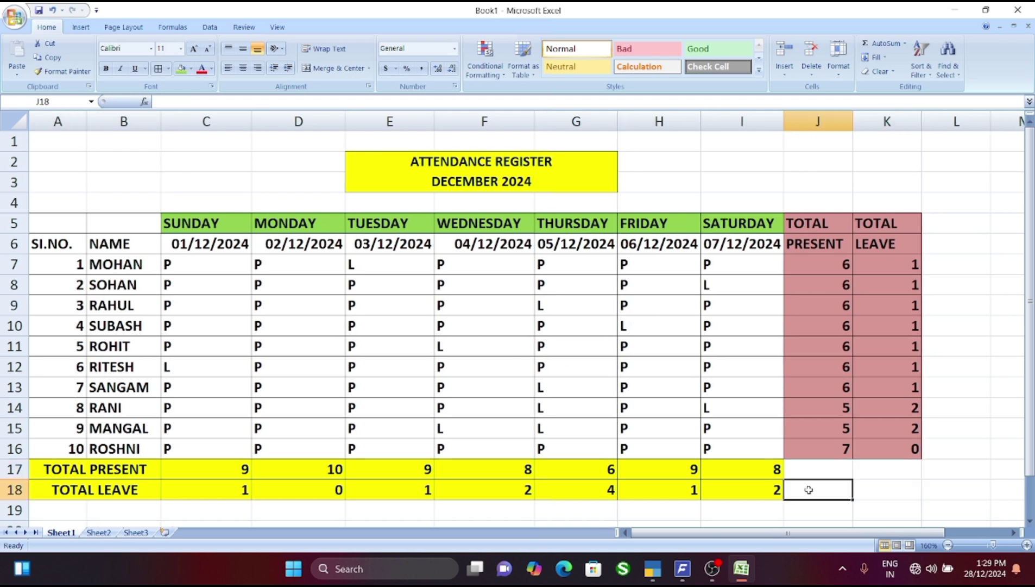
pyautogui.click(866, 472)
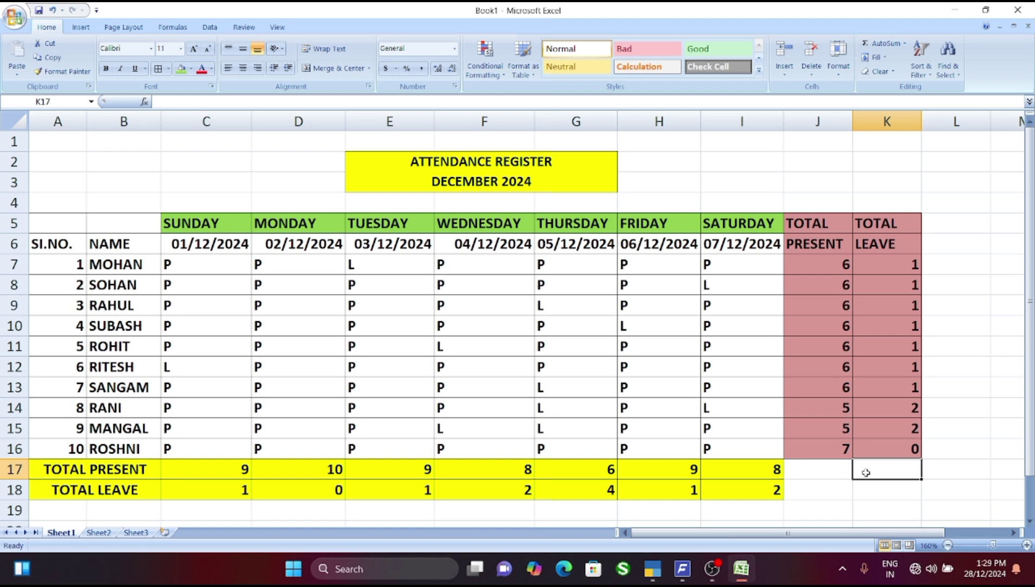
pyautogui.click(891, 485)
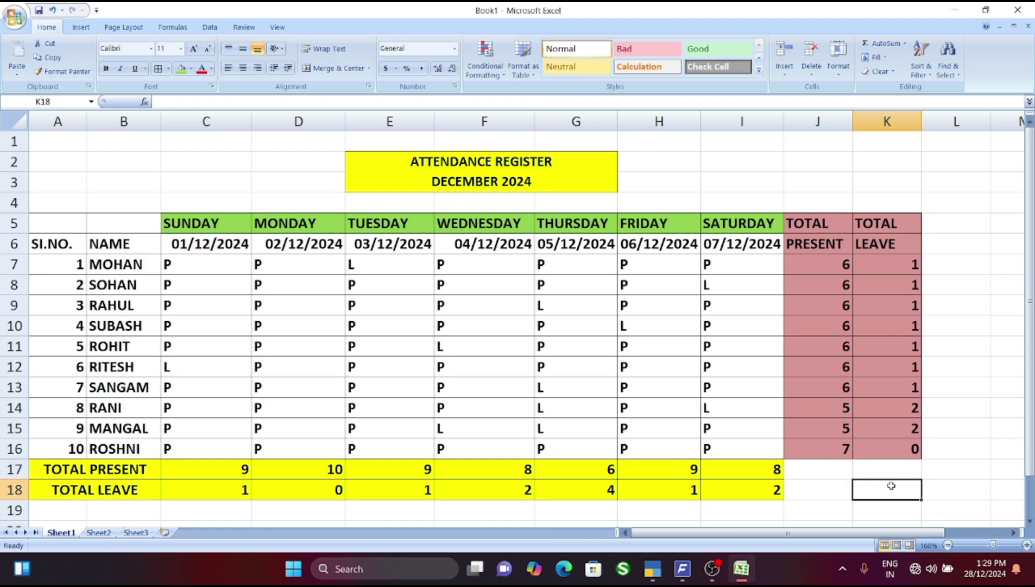